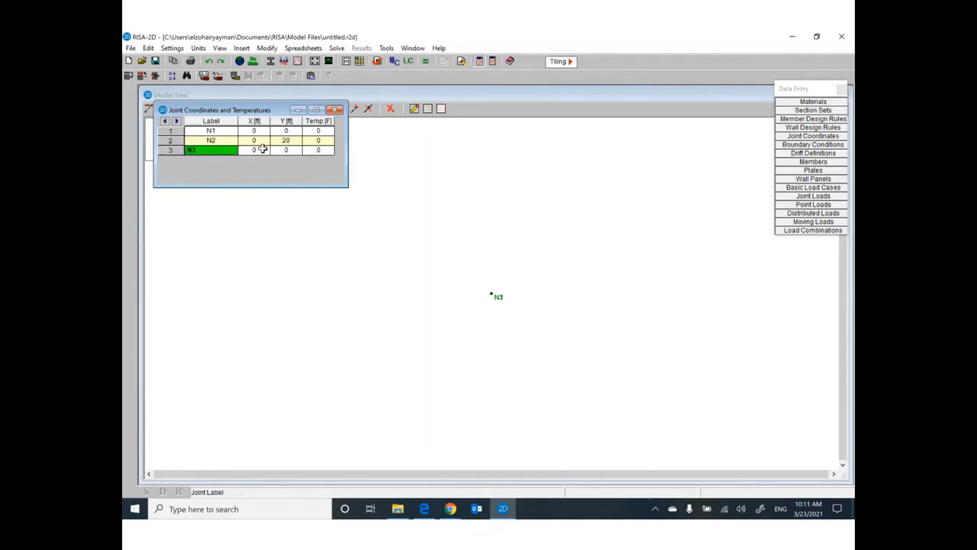
Step: Set joint N3's coordinates to X 25 ft and Y 25 ft and add the next joint row
left_click(261, 151)
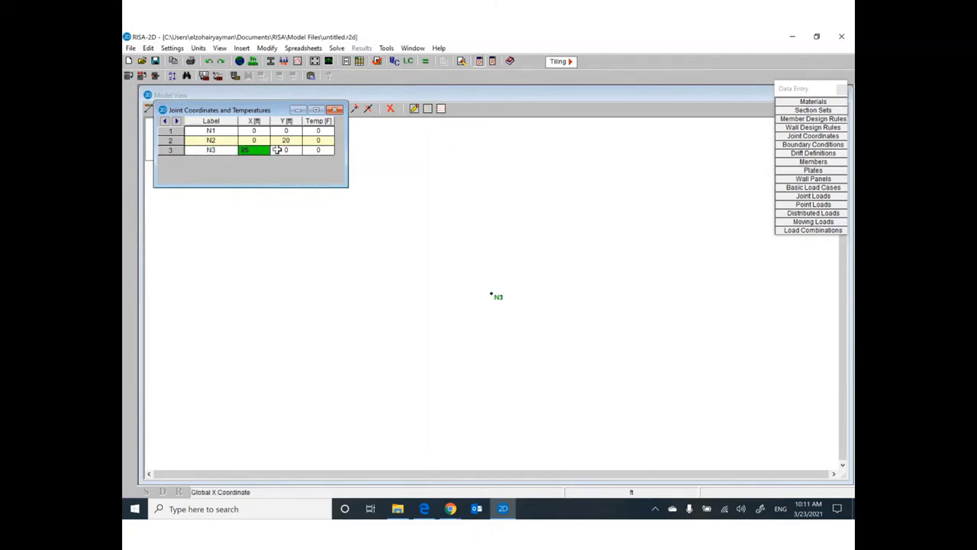
left_click(282, 153)
type("25")
key("Return")
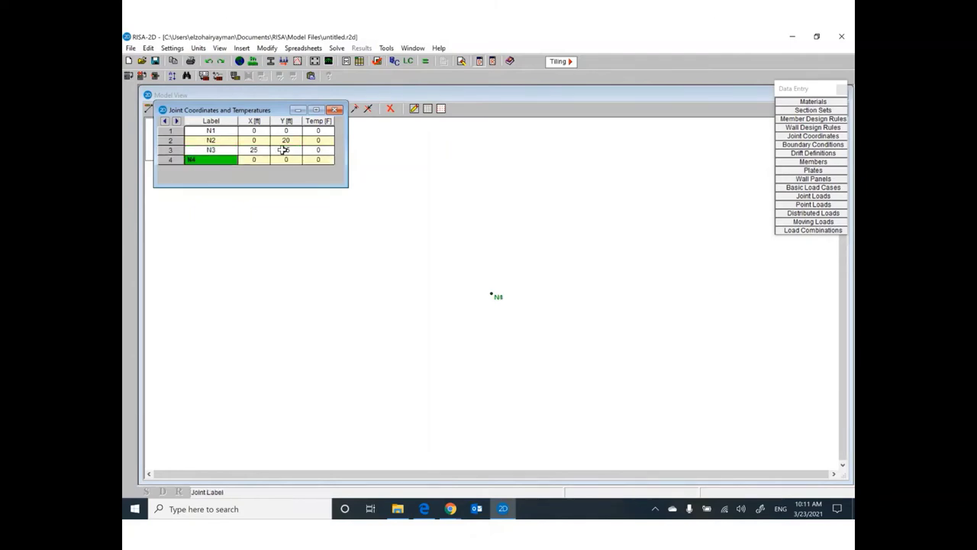
Step: Set joint N4's coordinates to X 50 ft and Y 20 ft and add the next joint row
left_click(262, 160)
type("5")
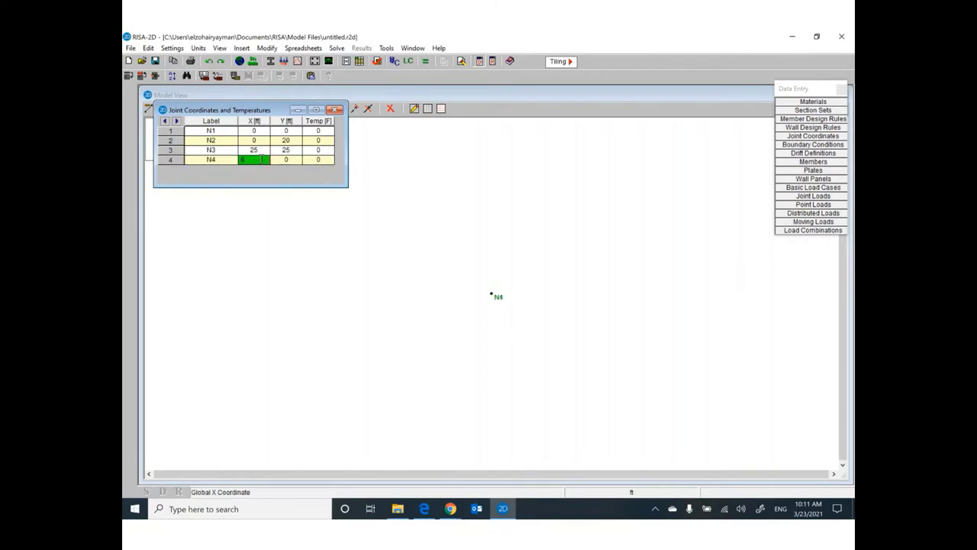
type("0")
left_click(284, 160)
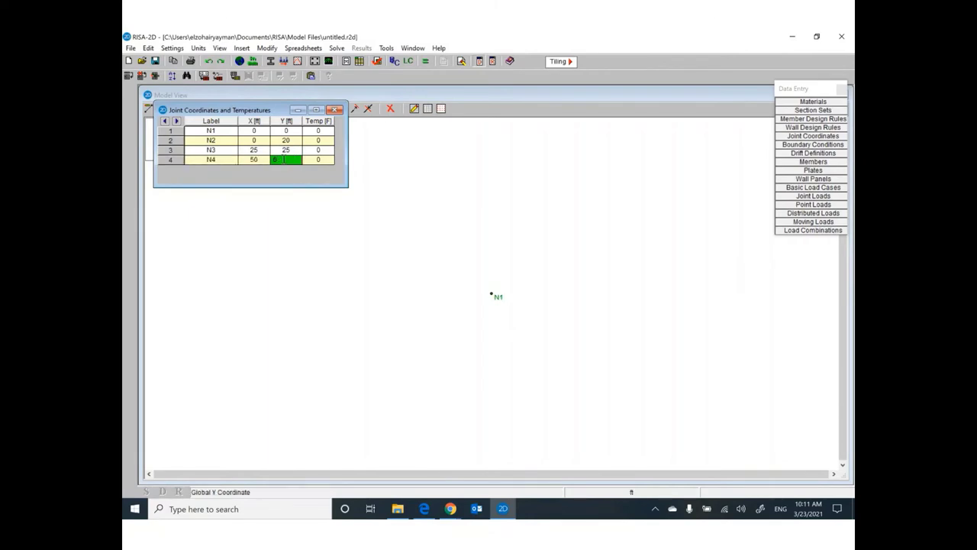
type("20")
key("Return")
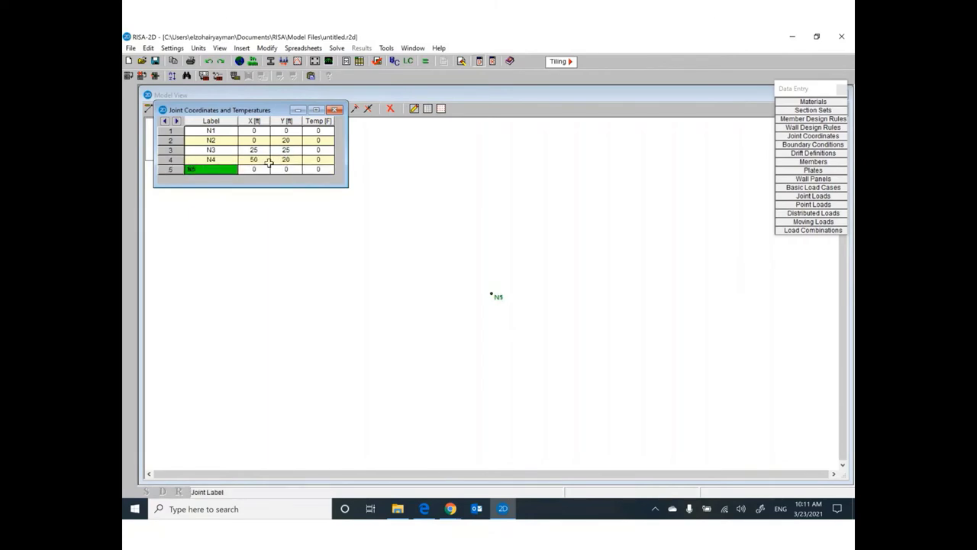
Step: Set joint N5's coordinates to X 50 ft and Y 0 ft
left_click(260, 168)
type("60")
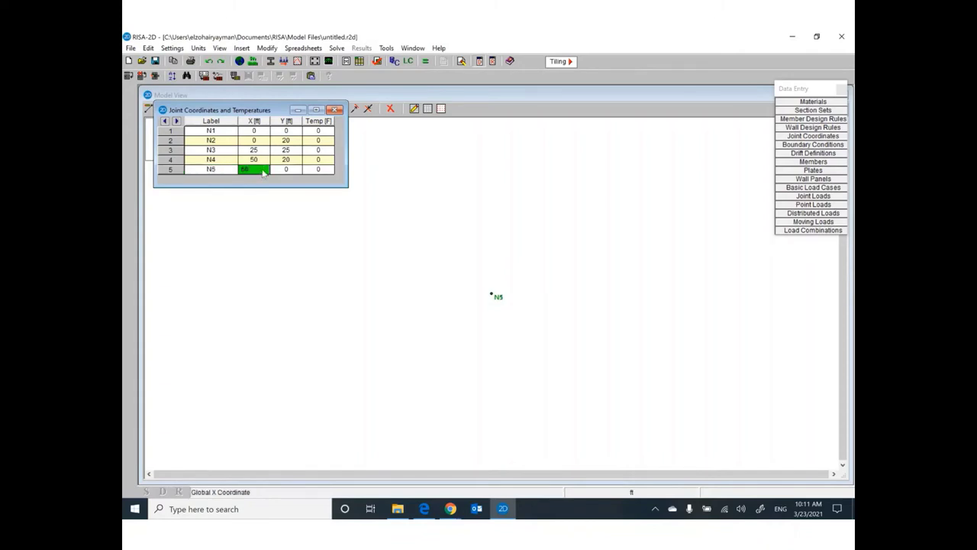
left_click(285, 167)
type("0")
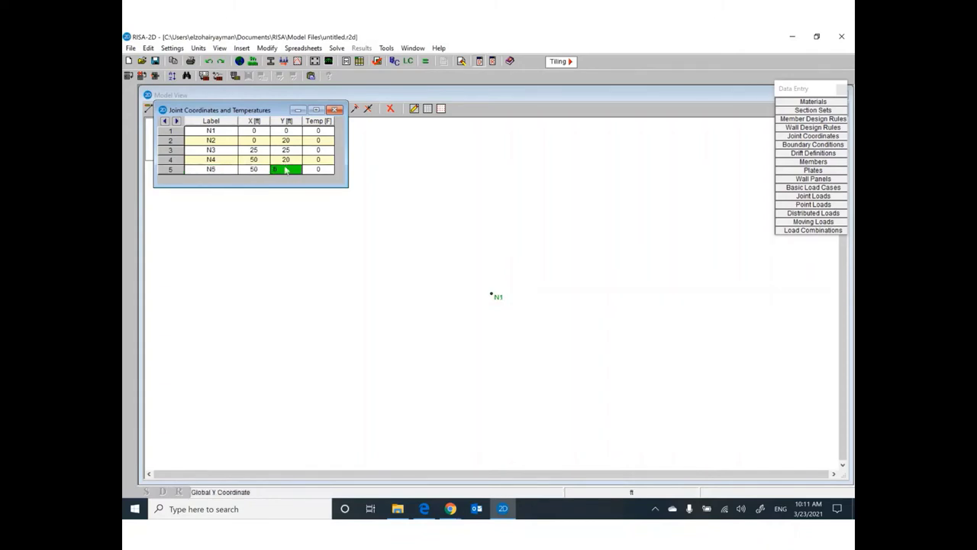
key("Return")
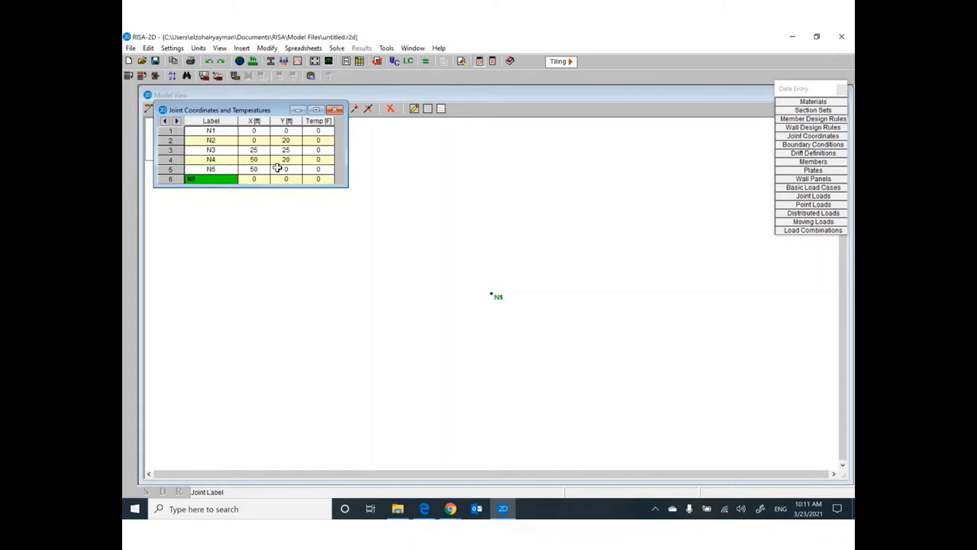
Step: Delete the surplus N6 row from the joint coordinates spreadsheet and close the spreadsheet
right_click(226, 179)
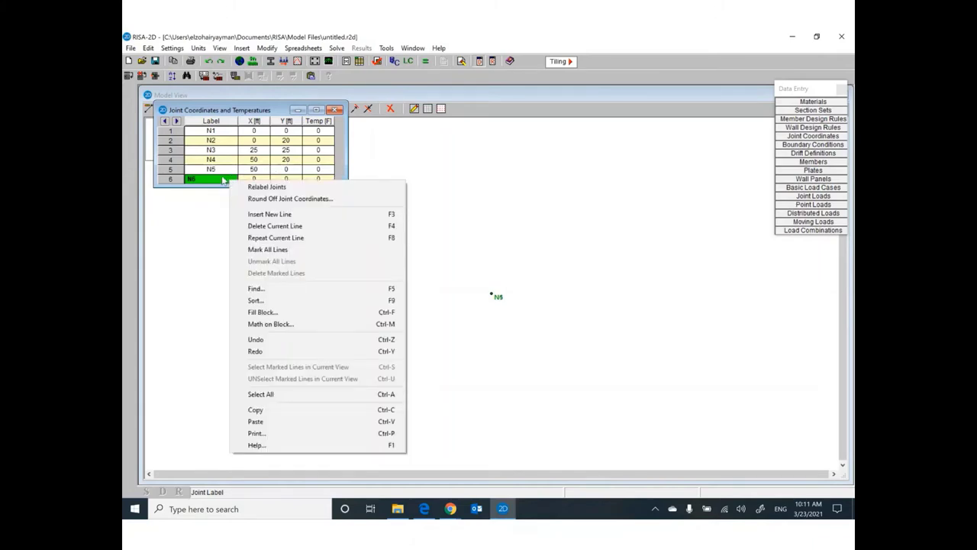
left_click(251, 227)
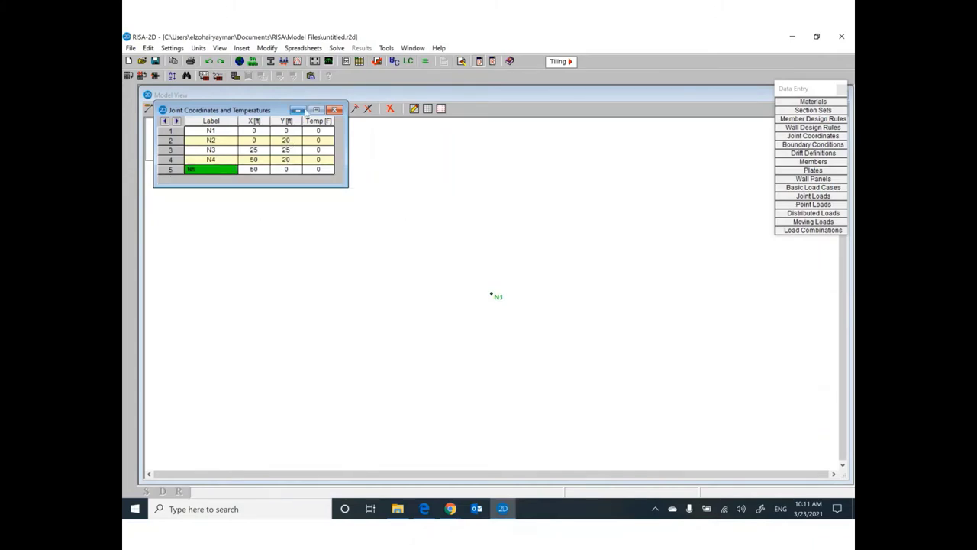
left_click(335, 110)
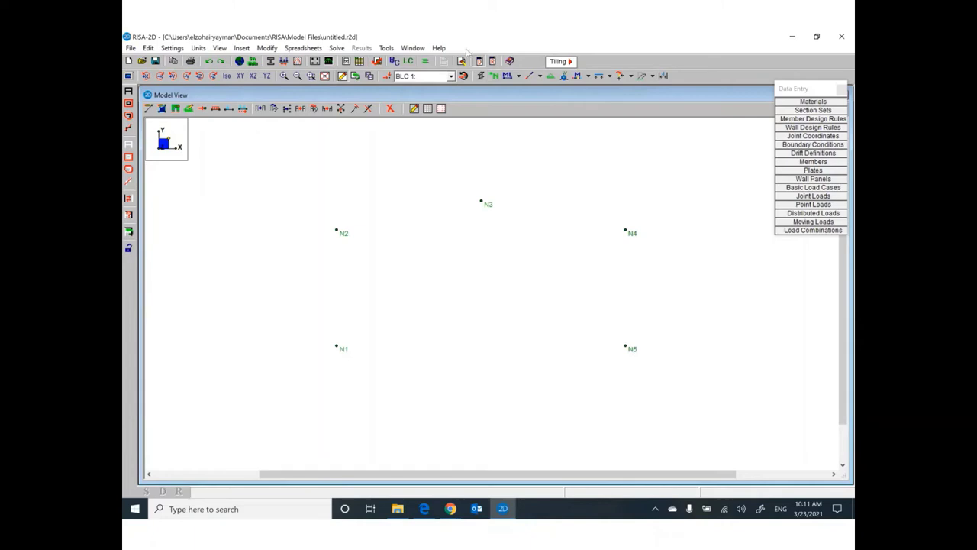
Step: Start inserting hot rolled members and choose the wide-flange shape W10X30 as their start shape
left_click(238, 49)
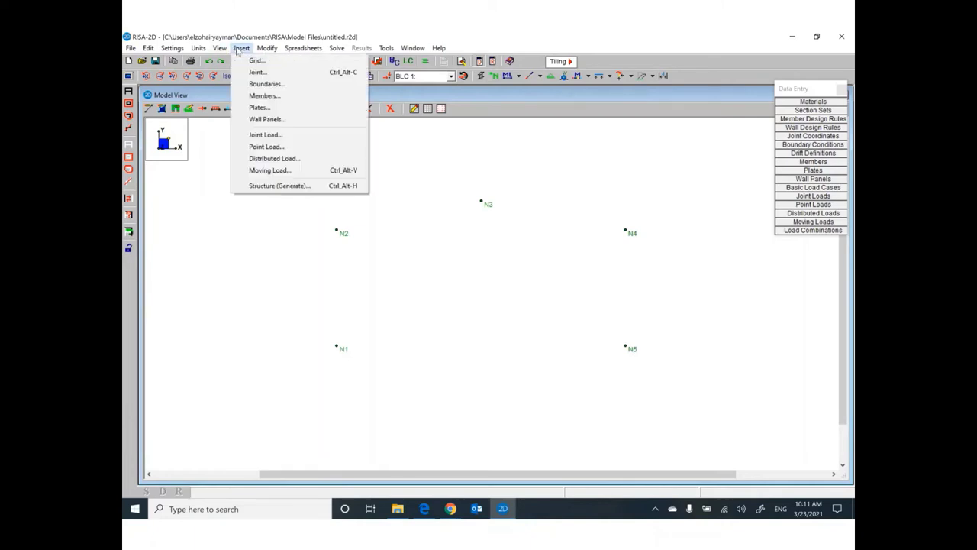
left_click(253, 95)
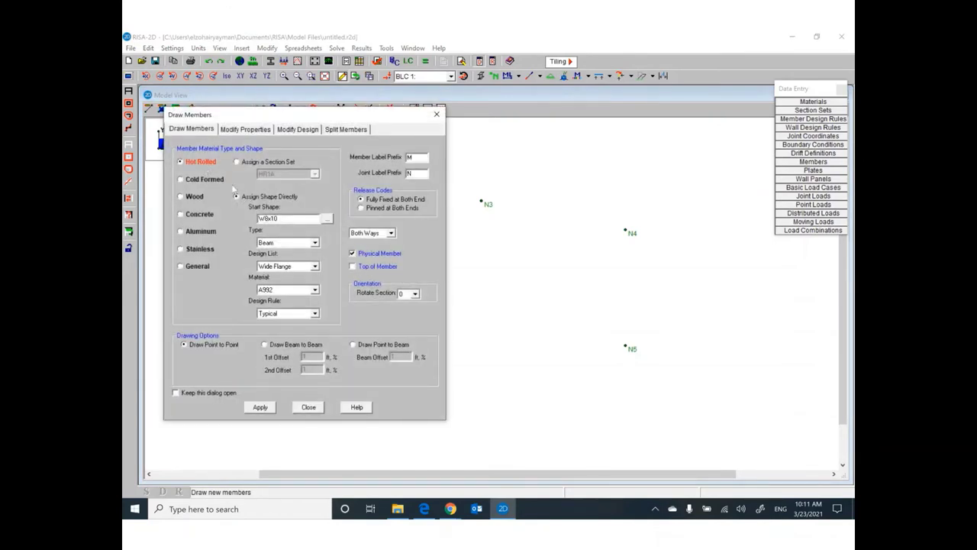
left_click(326, 219)
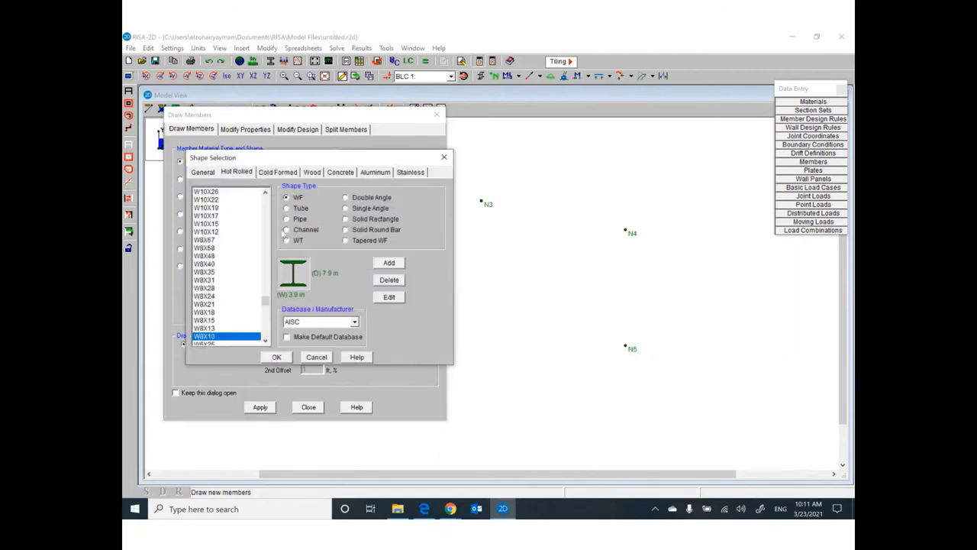
scroll(233, 257, "up", 1)
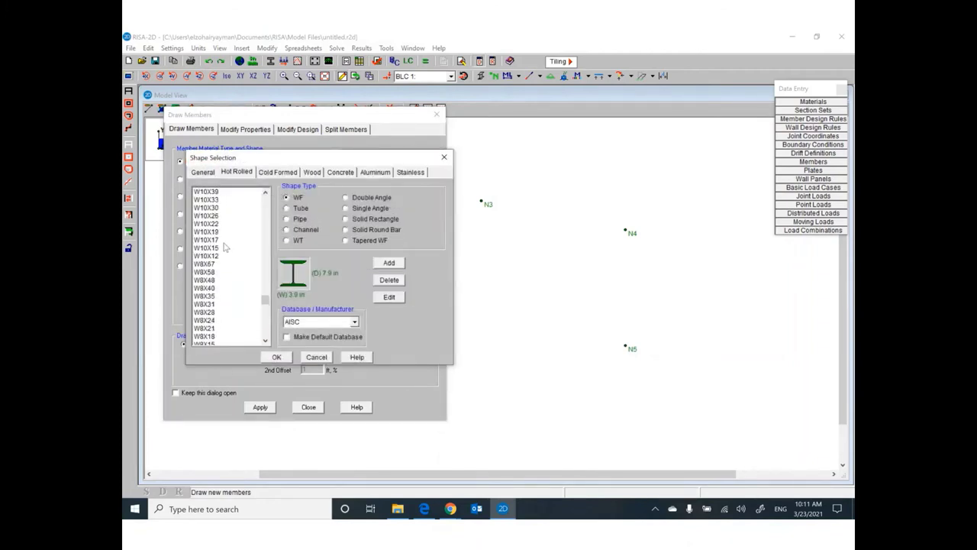
left_click(216, 208)
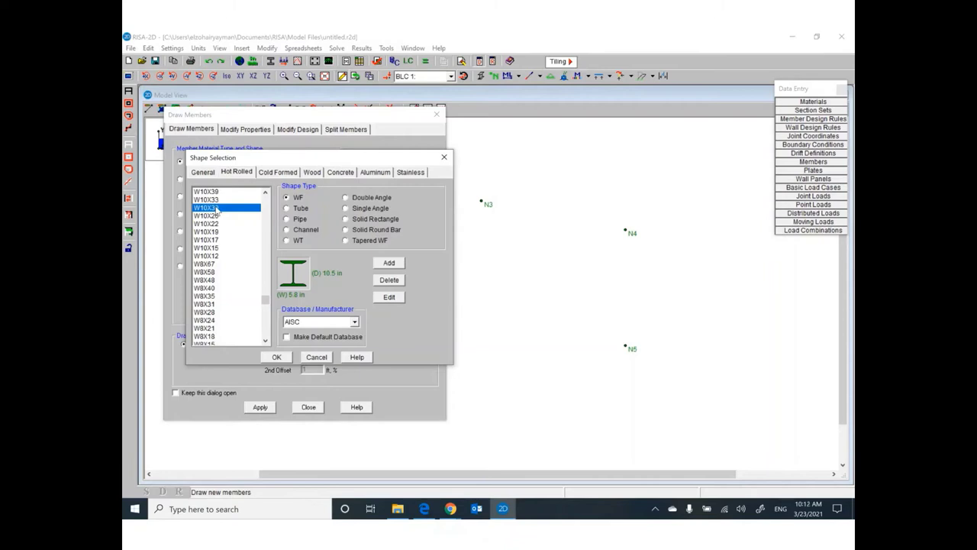
Step: Switch to the Example-1 PDF in the browser and handwrite the boxed note "W10x30 For this Frame" below the problem text
left_click(423, 509)
mouse_move(234, 247)
left_mouse_down()
mouse_move(263, 245)
mouse_move(275, 267)
left_mouse_up()
mouse_move(294, 242)
left_mouse_down()
mouse_move(284, 252)
mouse_move(294, 245)
left_mouse_up()
left_click_drag(302, 239, 310, 258)
mouse_move(319, 234)
left_mouse_down()
mouse_move(333, 245)
mouse_move(325, 258)
left_mouse_up()
mouse_move(345, 237)
left_mouse_down()
mouse_move(268, 223)
mouse_move(228, 282)
mouse_move(315, 271)
mouse_move(370, 216)
left_mouse_up()
mouse_move(273, 294)
left_mouse_down()
mouse_move(264, 323)
mouse_move(296, 295)
mouse_move(333, 306)
left_mouse_up()
left_click_drag(334, 270, 357, 304)
left_click_drag(379, 275, 352, 310)
mouse_move(293, 321)
left_mouse_down()
mouse_move(316, 315)
mouse_move(297, 355)
left_mouse_up()
mouse_move(317, 326)
left_mouse_down()
mouse_move(321, 350)
mouse_move(336, 324)
left_mouse_up()
mouse_move(342, 330)
left_mouse_down()
mouse_move(330, 346)
mouse_move(365, 324)
mouse_move(379, 336)
left_mouse_up()
left_click_drag(381, 333, 401, 335)
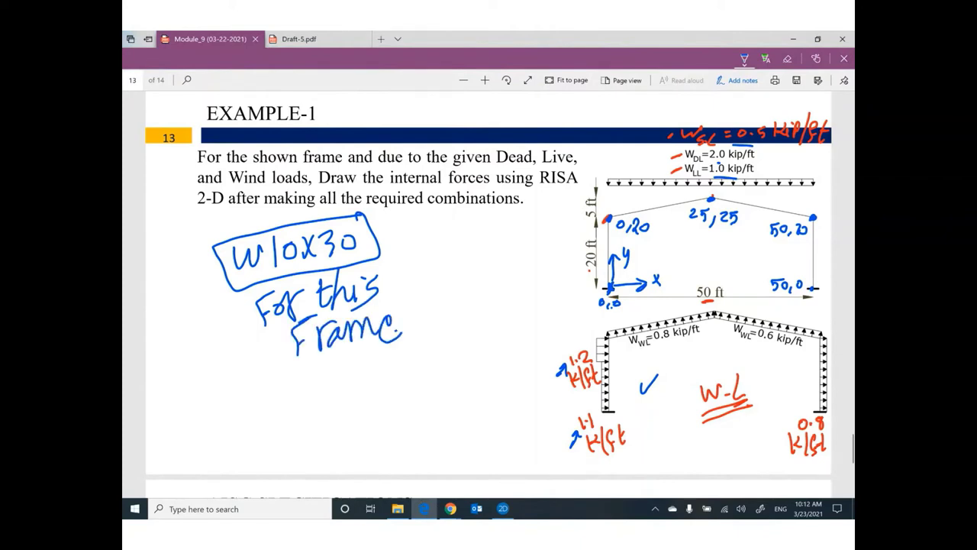
Step: Switch back to RISA-2D, accept the W10X30 shape and draw members point to point through N1, N2, N3, N4 and N5
left_click(503, 509)
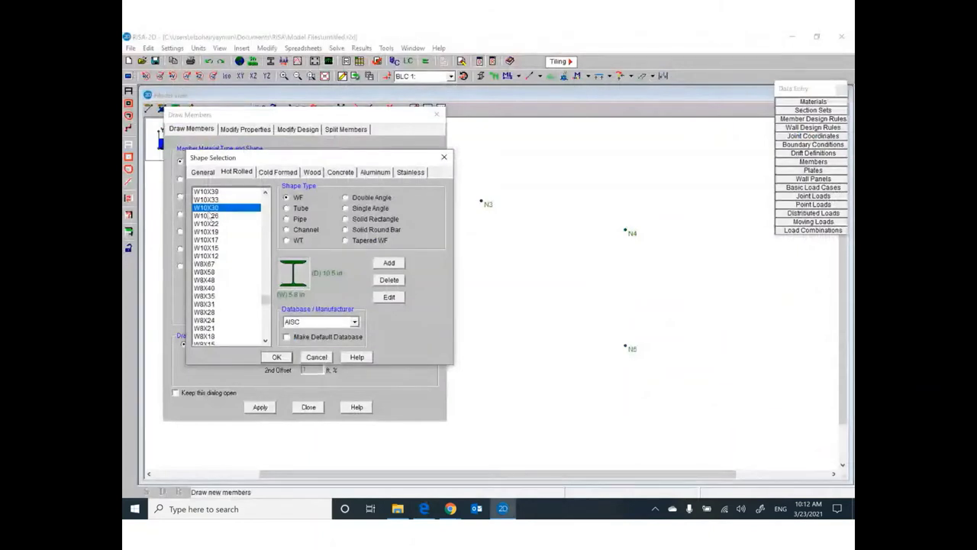
left_click(278, 359)
left_click(264, 409)
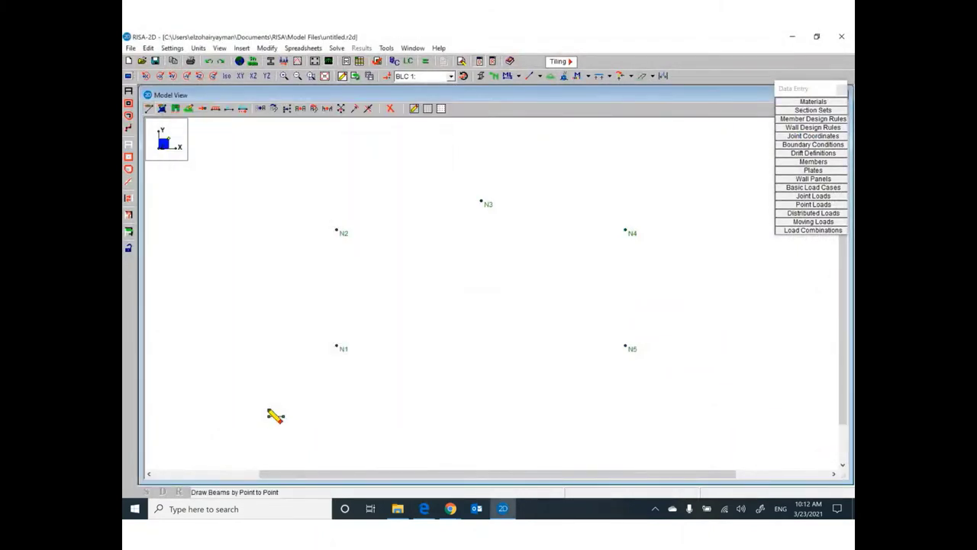
left_click(338, 347)
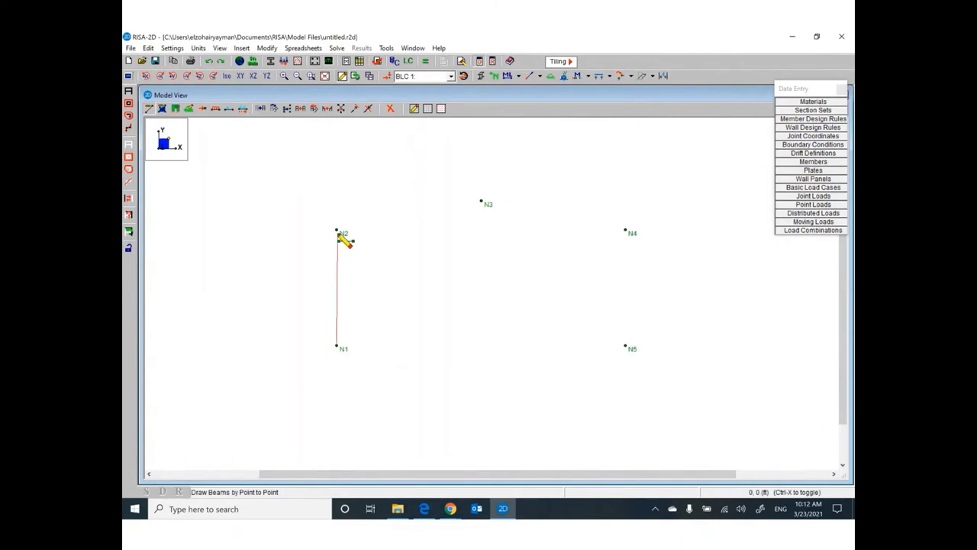
left_click(337, 230)
left_click(481, 202)
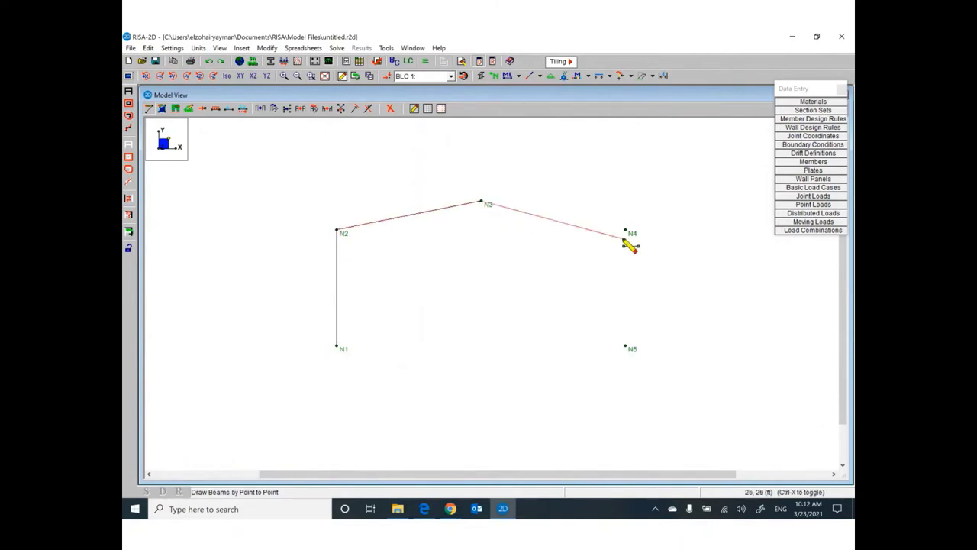
left_click(626, 230)
left_click(626, 346)
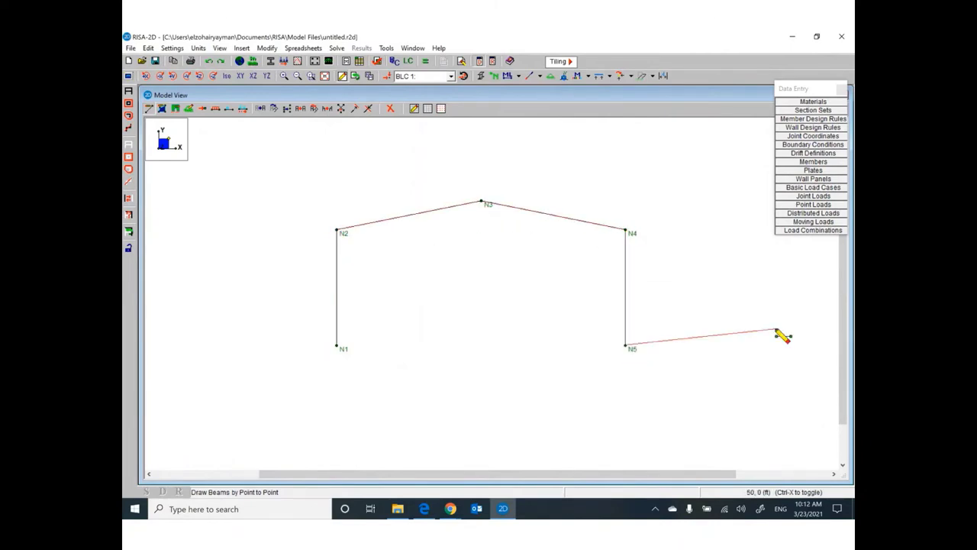
right_click(777, 331)
right_click(777, 331)
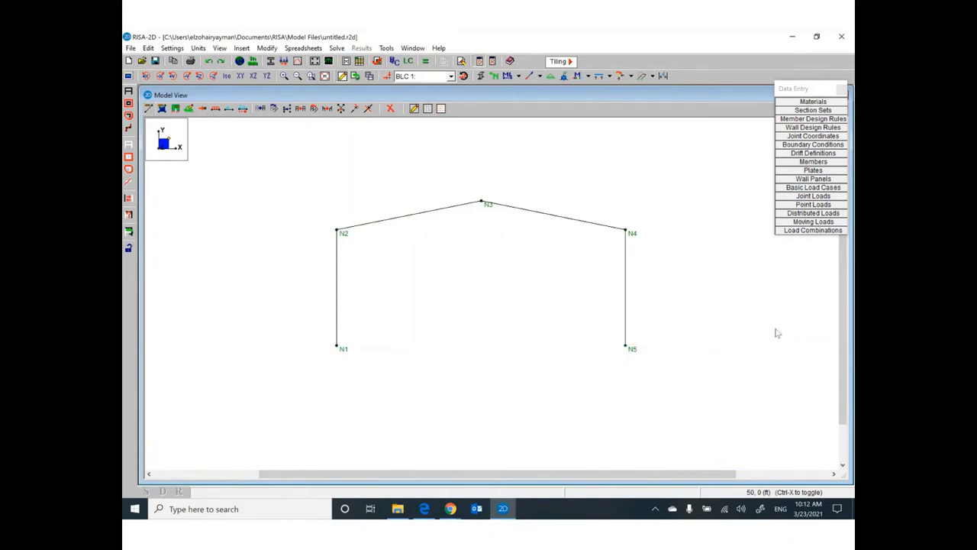
Step: Apply fixed boundary conditions to the base joints N1 and N5
left_click(241, 47)
left_click(249, 84)
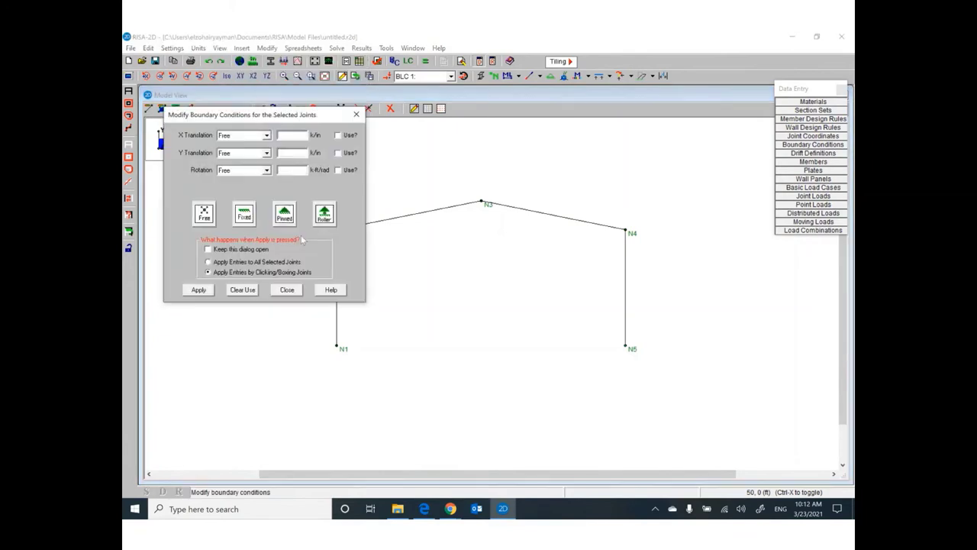
left_click(245, 218)
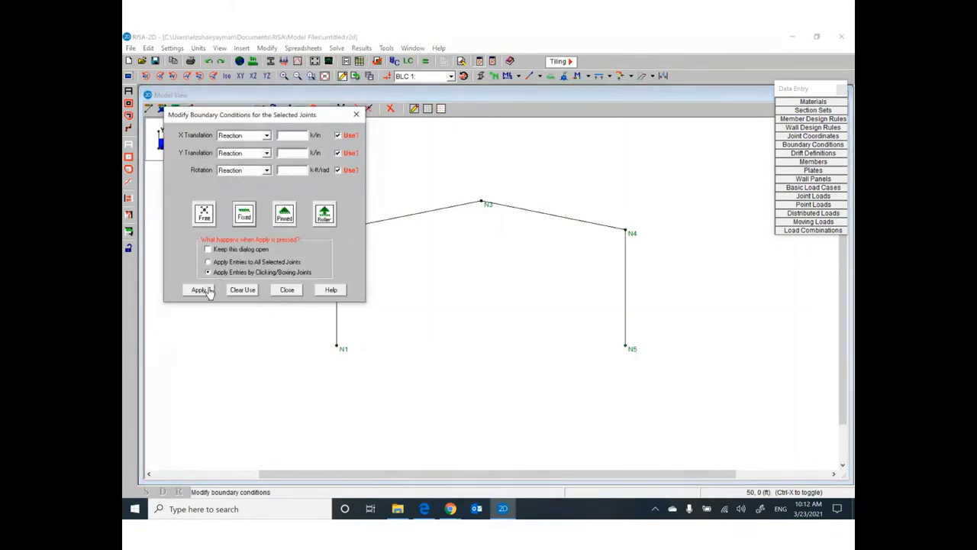
left_click(200, 290)
left_click(336, 348)
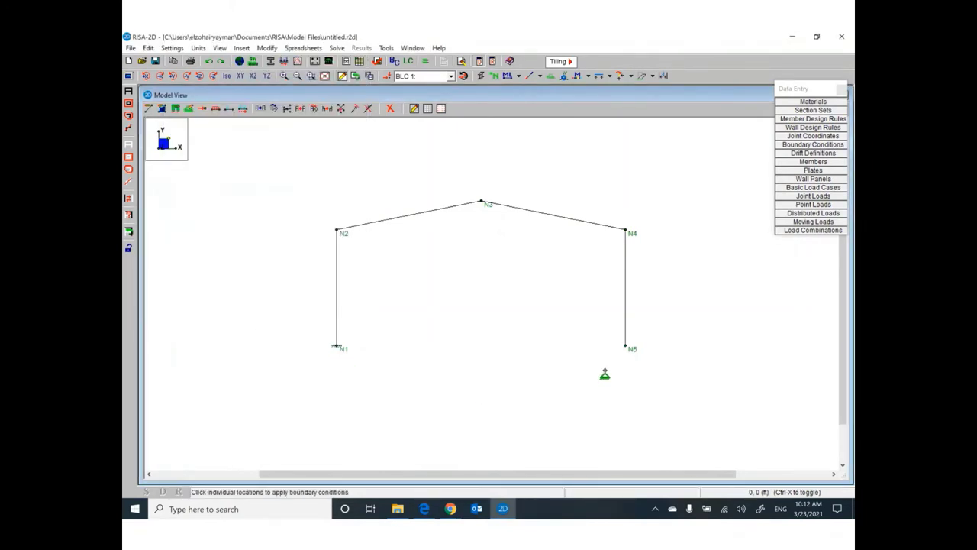
left_click(626, 348)
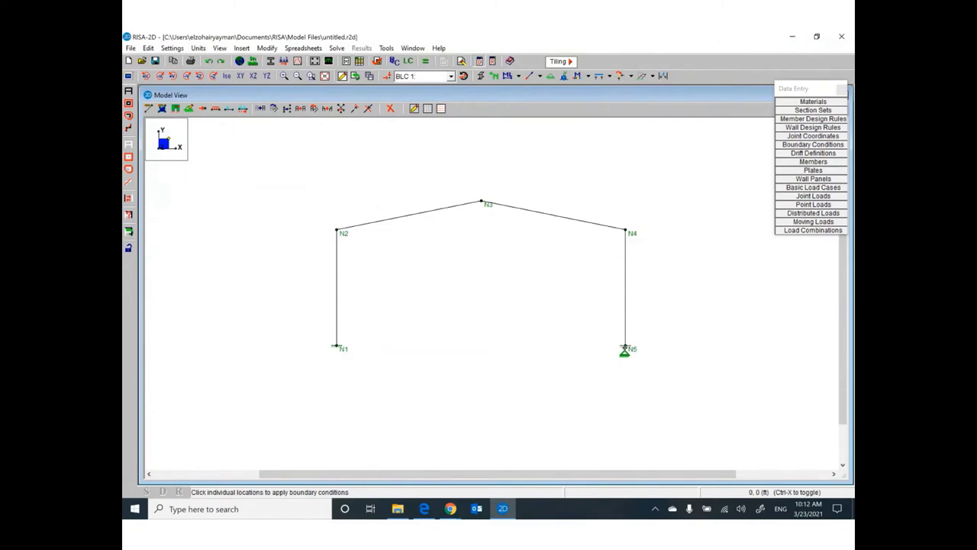
right_click(520, 389)
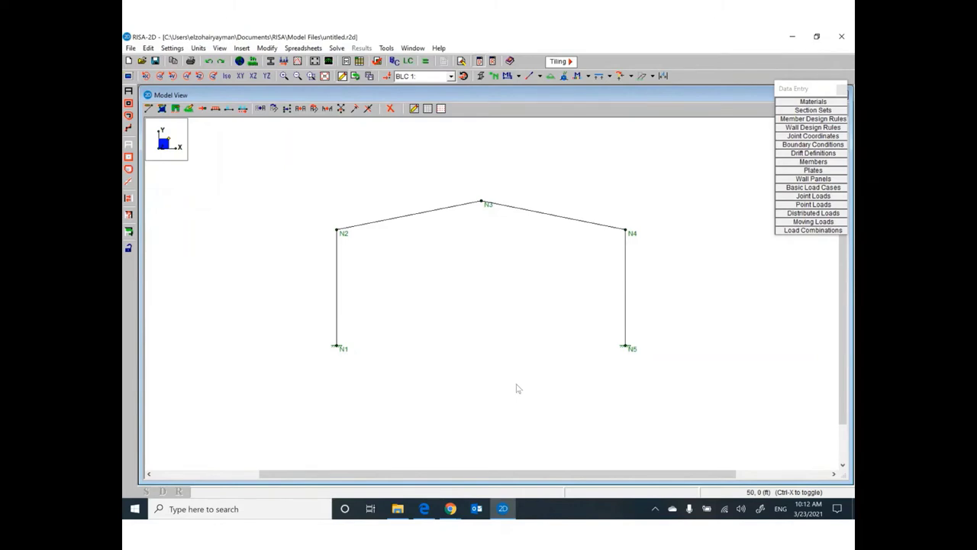
Step: Switch to the Example-1 PDF and handwrite the load case numbering DL 1, LL 2, WL 3 and SL 4 with a bracket
left_click(423, 509)
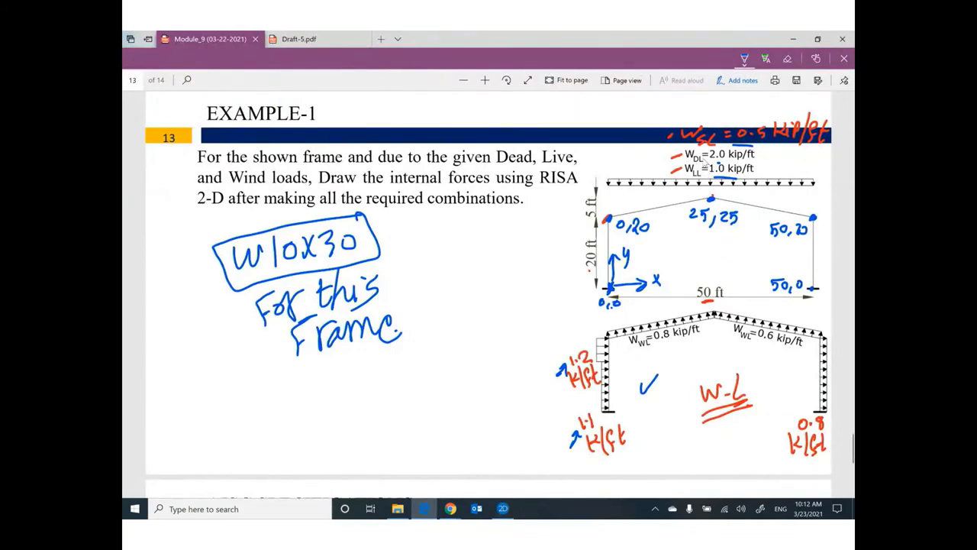
mouse_move(202, 370)
left_mouse_down()
mouse_move(231, 385)
mouse_move(204, 407)
mouse_move(231, 410)
mouse_move(206, 435)
mouse_move(229, 421)
mouse_move(235, 434)
mouse_move(208, 452)
mouse_move(234, 461)
left_mouse_up()
mouse_move(243, 375)
left_mouse_down()
mouse_move(264, 374)
mouse_move(261, 391)
left_mouse_up()
mouse_move(281, 374)
left_mouse_down()
mouse_move(284, 389)
mouse_move(263, 409)
left_mouse_up()
mouse_move(258, 397)
left_mouse_down()
mouse_move(259, 414)
mouse_move(287, 402)
mouse_move(292, 413)
mouse_move(267, 432)
left_mouse_up()
mouse_move(264, 420)
left_mouse_down()
mouse_move(275, 429)
mouse_move(263, 441)
left_mouse_up()
mouse_move(277, 423)
left_mouse_down()
mouse_move(287, 423)
mouse_move(265, 452)
mouse_move(275, 456)
left_mouse_up()
mouse_move(275, 456)
left_mouse_down()
mouse_move(265, 465)
mouse_move(282, 458)
left_mouse_up()
left_click_drag(282, 458, 296, 457)
left_click_drag(291, 449, 292, 463)
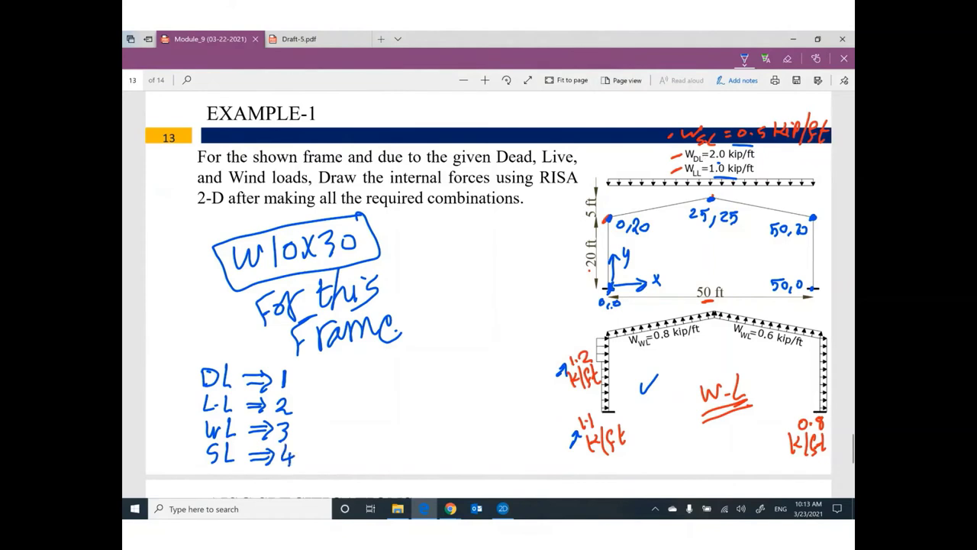
left_click_drag(300, 372, 310, 472)
Step: Switch to RISA-2D and start a distributed load in basic load case 1 with start and end magnitudes of 2 k/ft
left_click(503, 509)
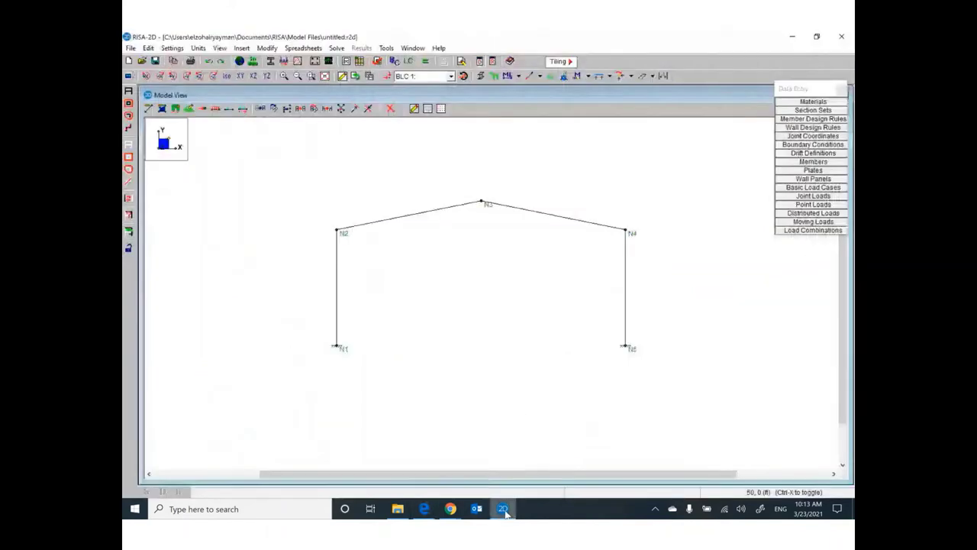
left_click(242, 48)
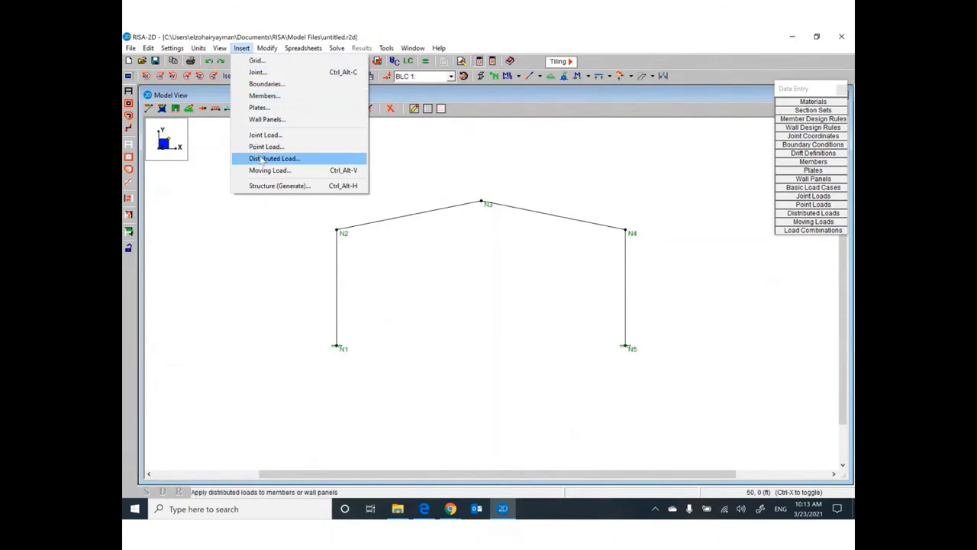
left_click(262, 159)
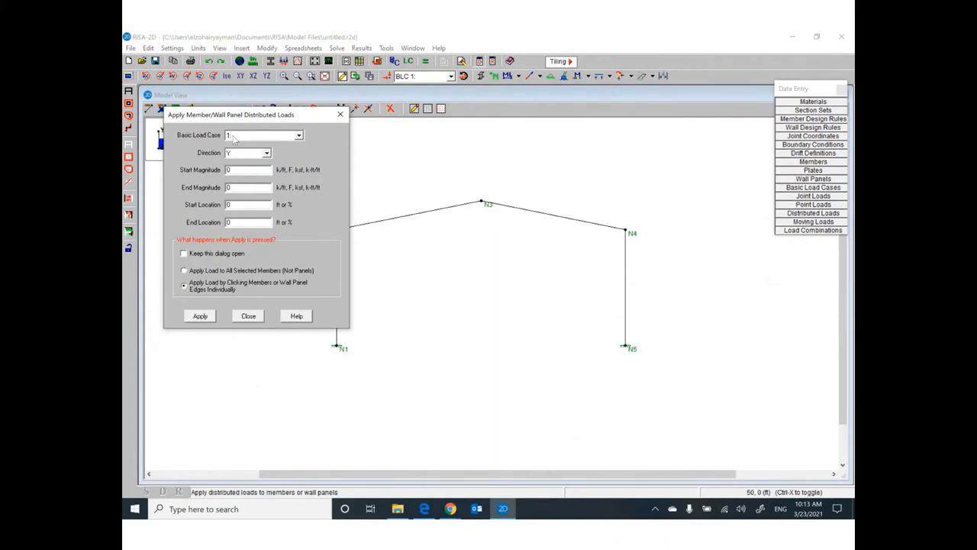
left_click(424, 512)
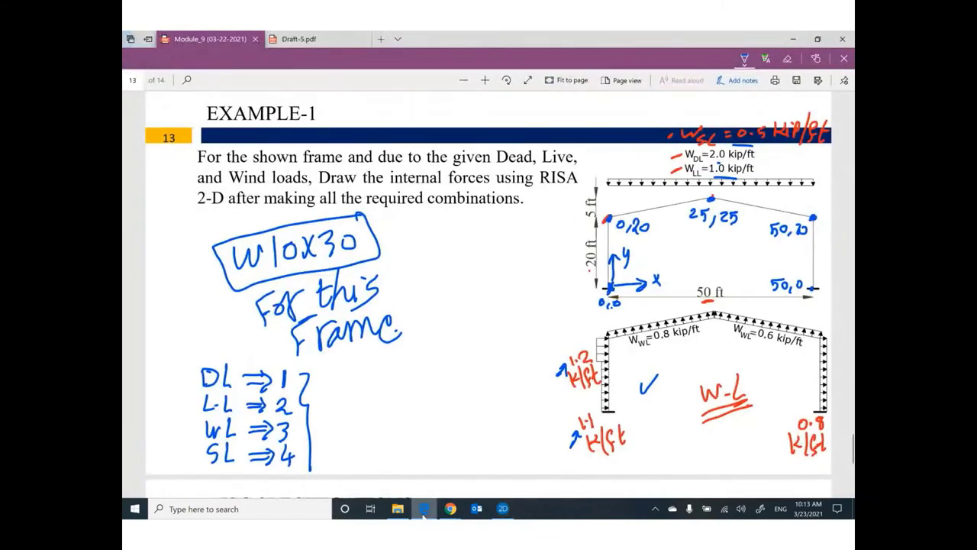
left_click(502, 508)
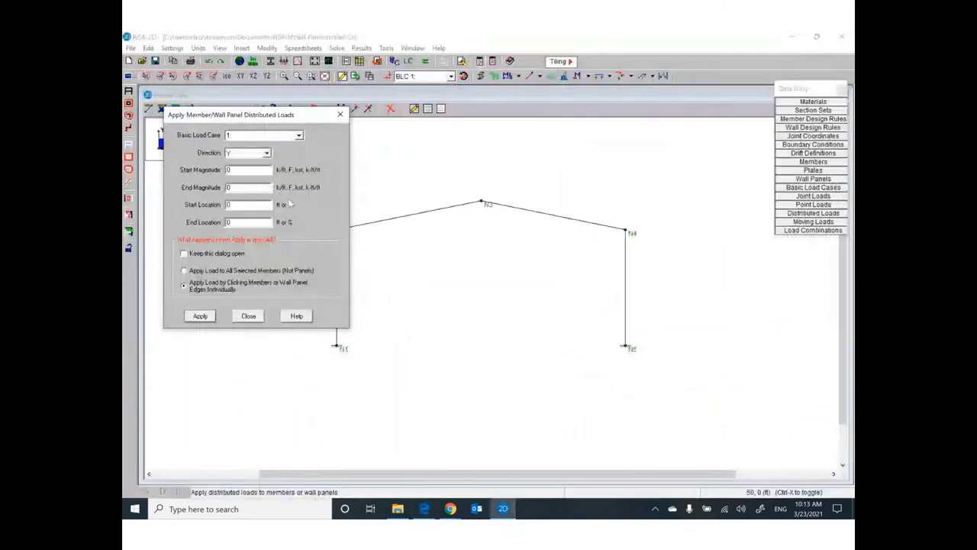
double_click(233, 169)
type("2")
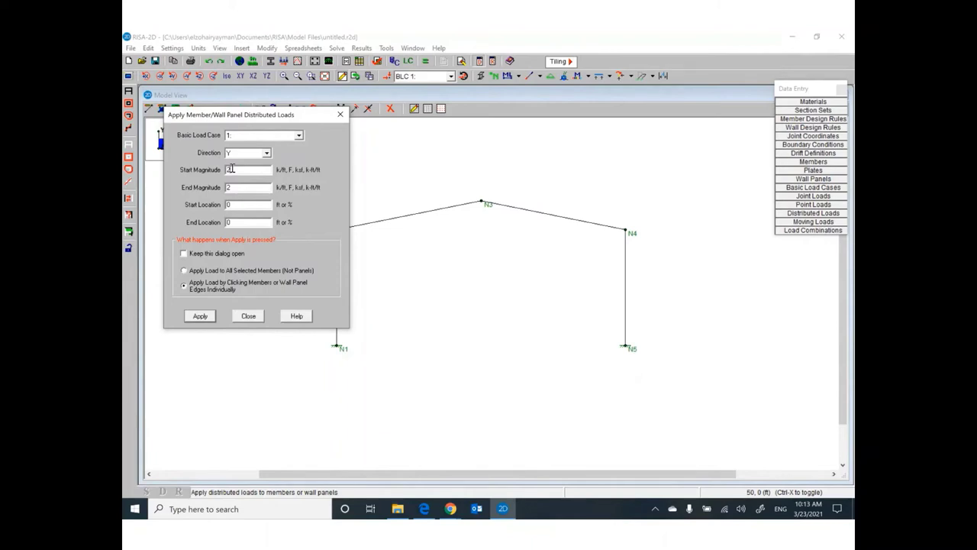
left_click_drag(250, 116, 689, 73)
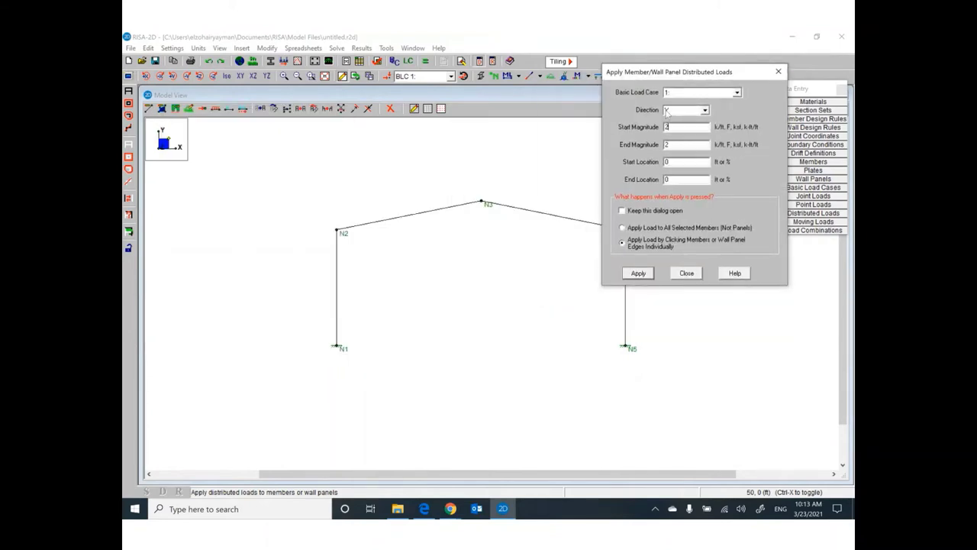
Step: Consult the PDF's horizontal projection load slide, return to RISA-2D and set the distributed load direction to PY
left_click(424, 508)
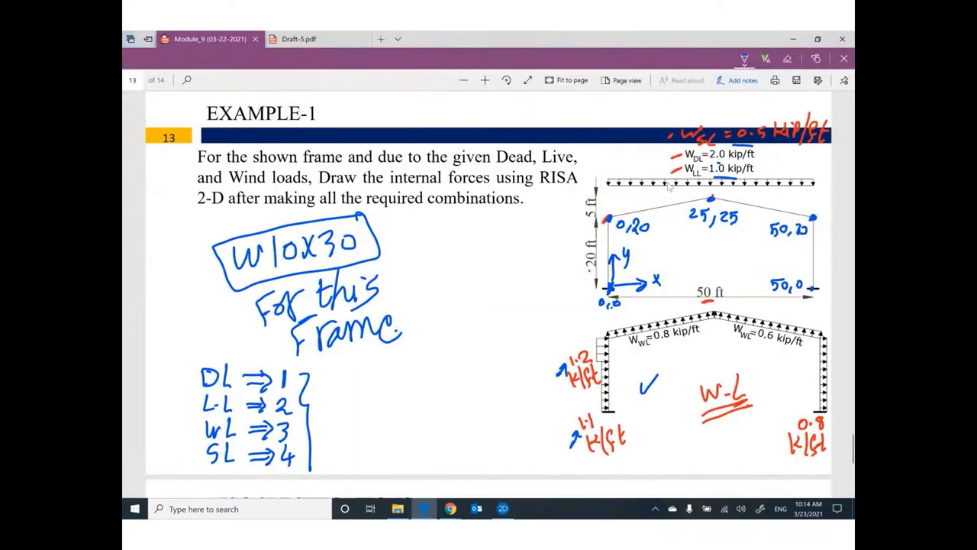
scroll(659, 188, "up", 5)
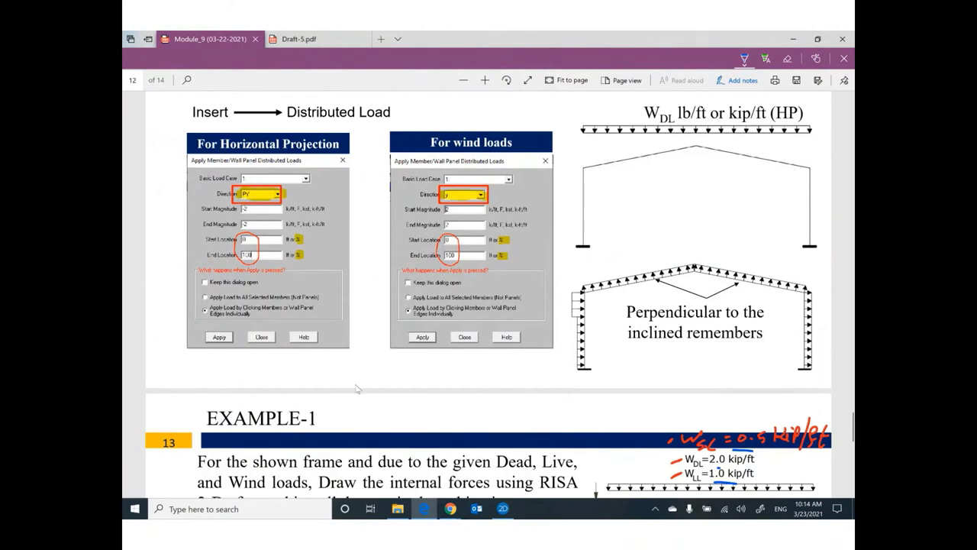
left_click(502, 509)
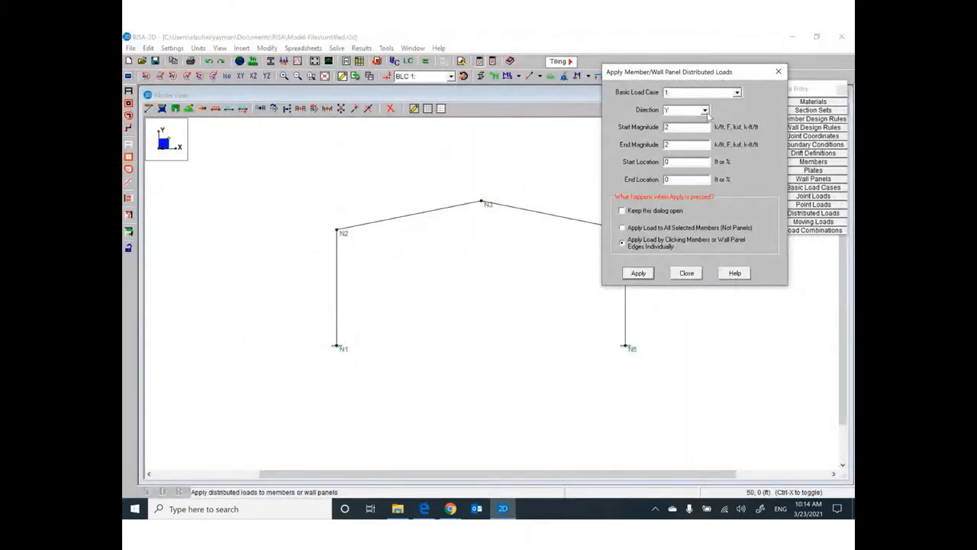
left_click(706, 111)
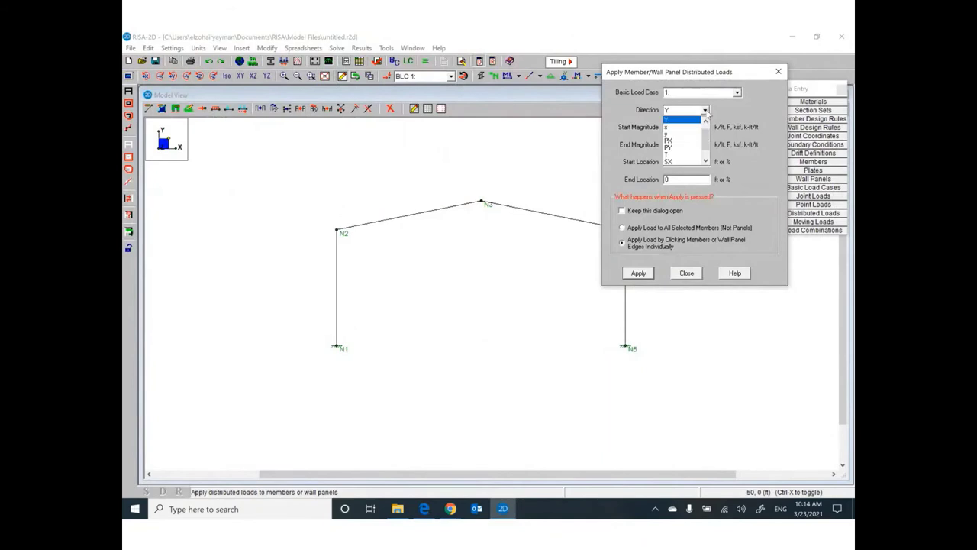
left_click(677, 148)
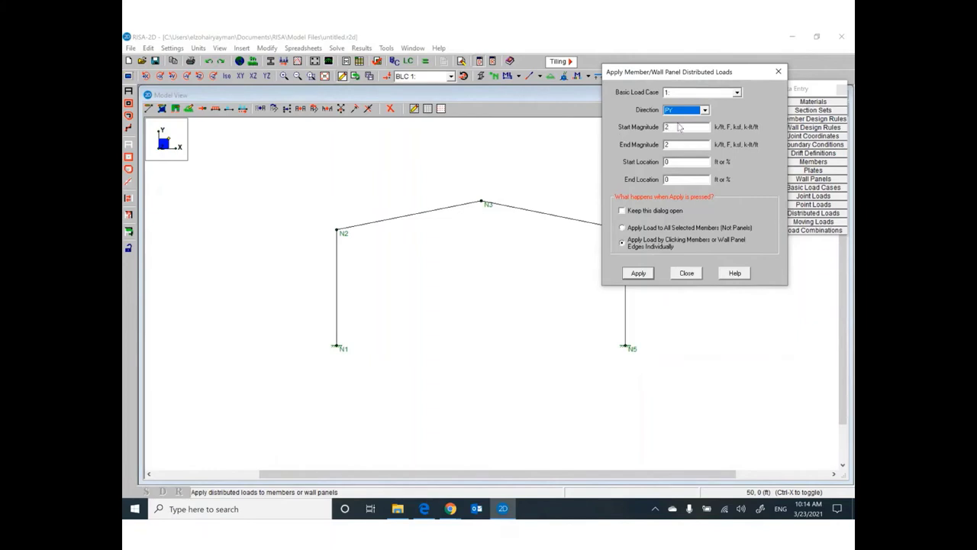
Step: Check the dead load in the Example-1 PDF, return to RISA-2D and set the distributed load's end location to 100
left_click(427, 511)
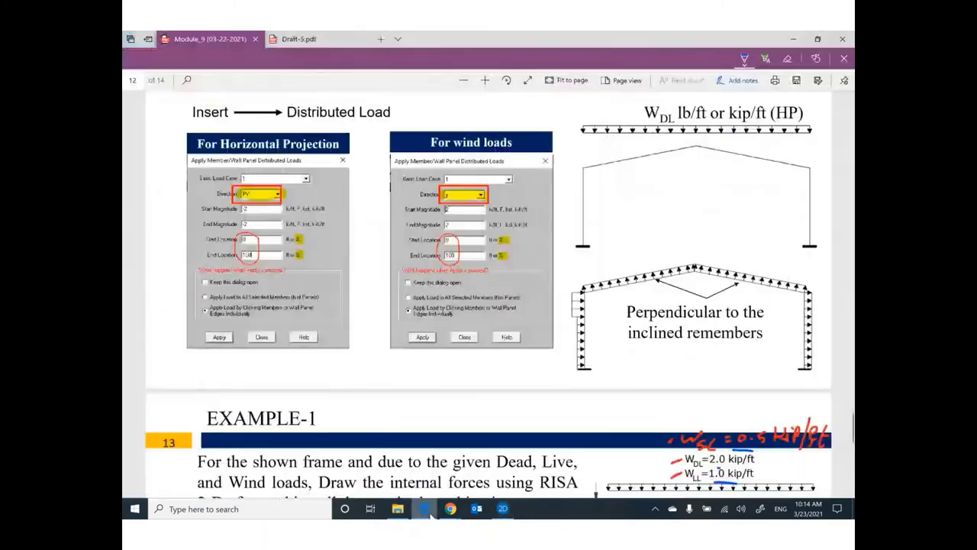
scroll(452, 352, "down", 4)
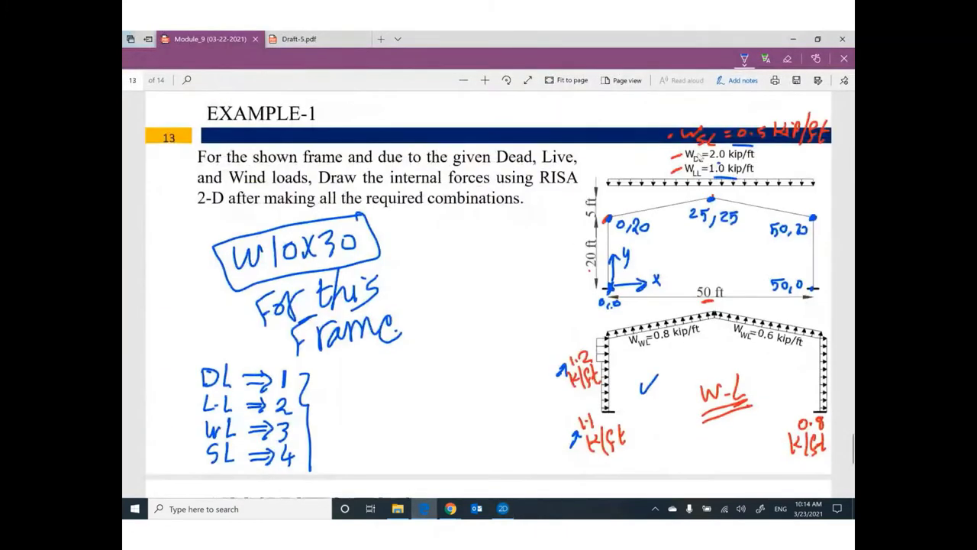
left_click(502, 508)
left_click(679, 178)
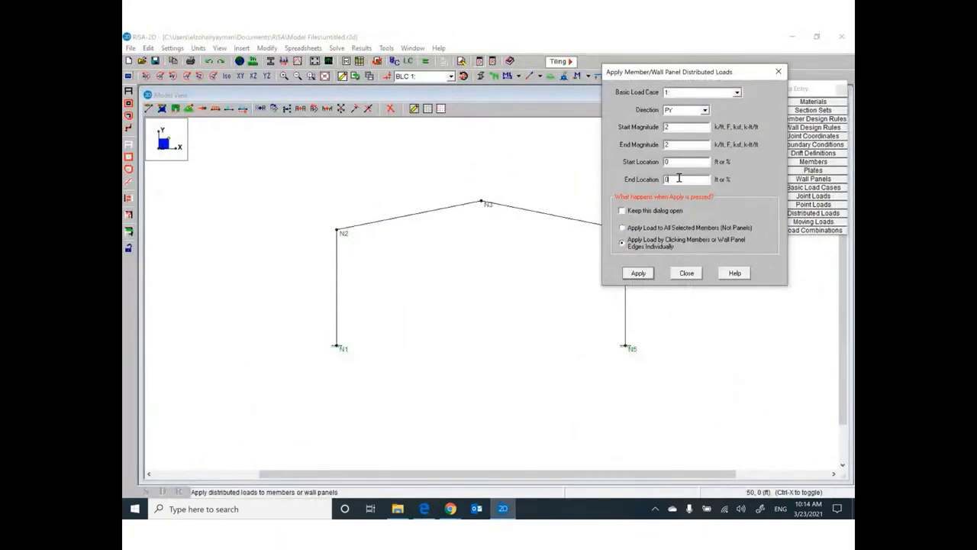
type("100")
Step: Try the positive distributed load on the sloped member N2-N3 and remove it again
left_click(638, 274)
left_click(413, 212)
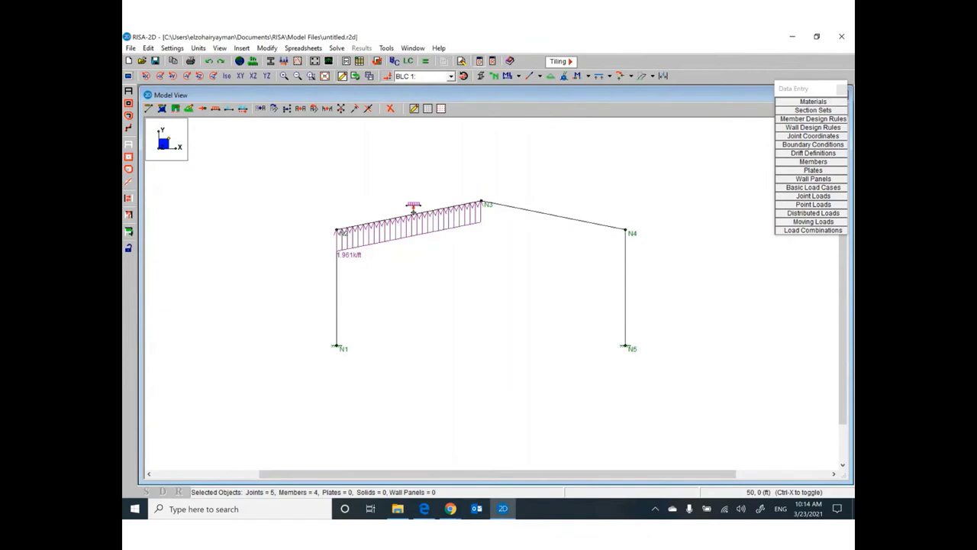
right_click(415, 213)
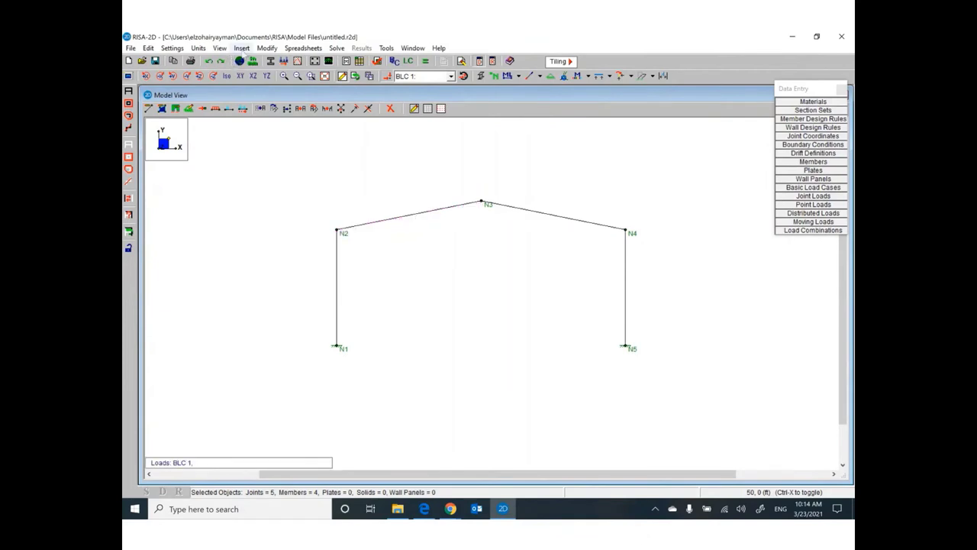
Step: Apply the PY distributed load in load case 1 with start and end magnitudes of -2 k/ft to members N2-N3 and N3-N4
left_click(242, 48)
left_click(274, 159)
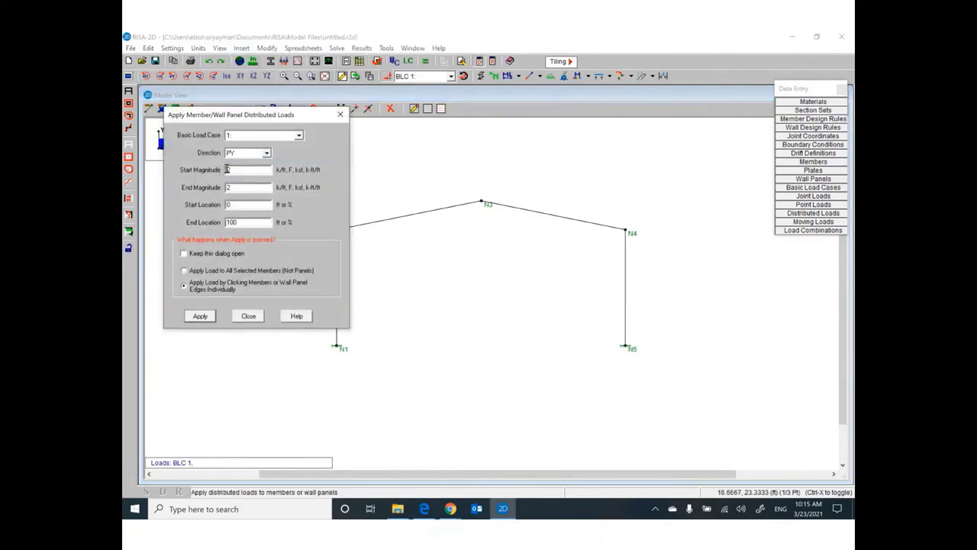
left_click(227, 169)
type("-")
left_click(200, 316)
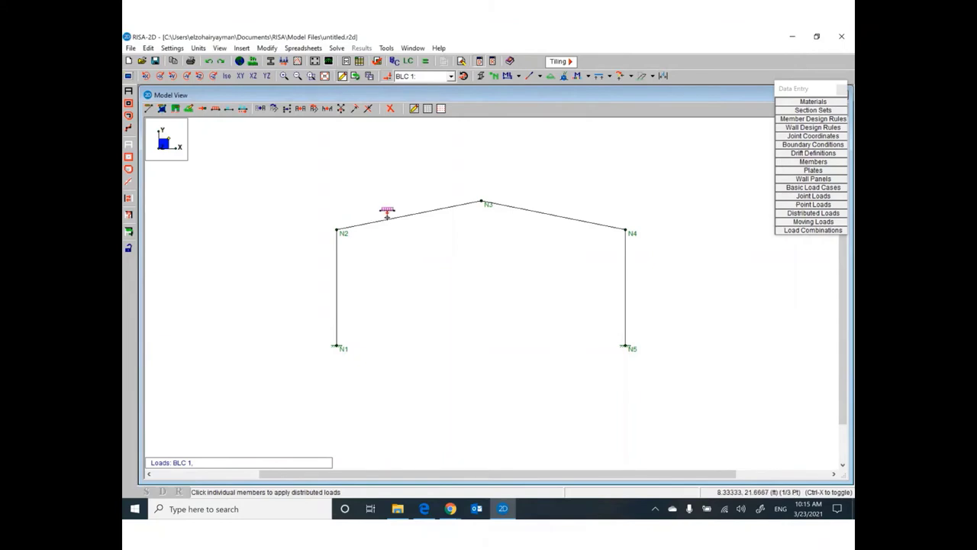
left_click(387, 215)
left_click(556, 214)
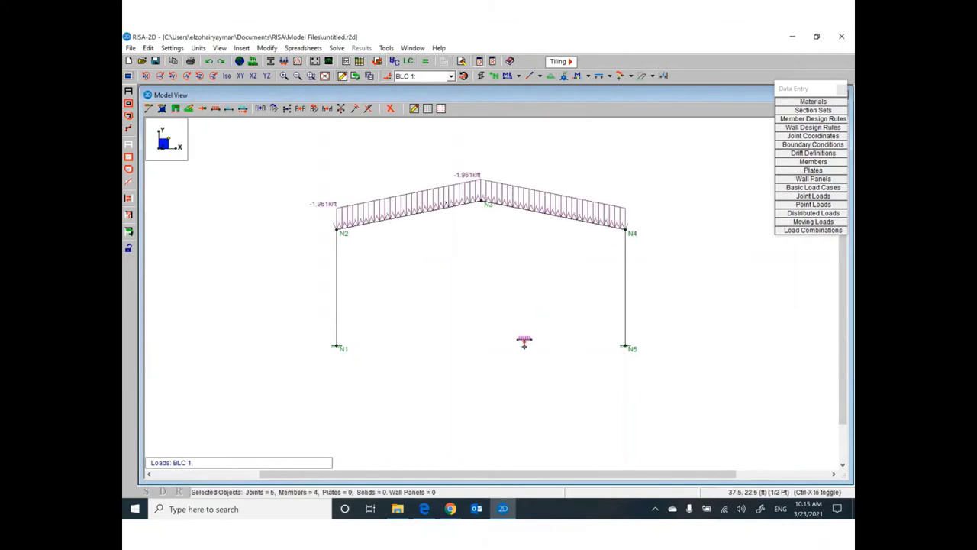
right_click(525, 345)
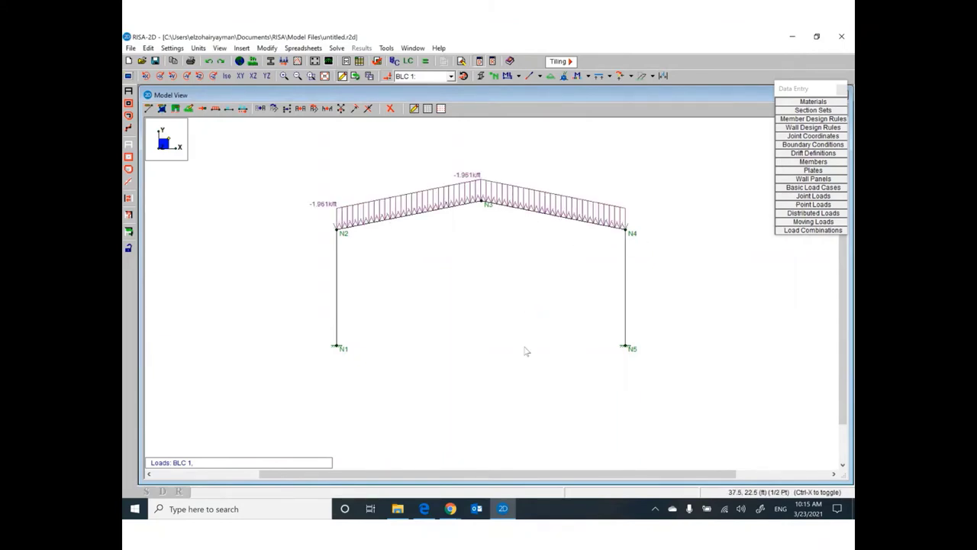
Step: Switch to the PDF's horizontal projection slide, underline the PY direction and -2 start magnitude, and handwrite a check mark on the dead load diagram
left_click(422, 511)
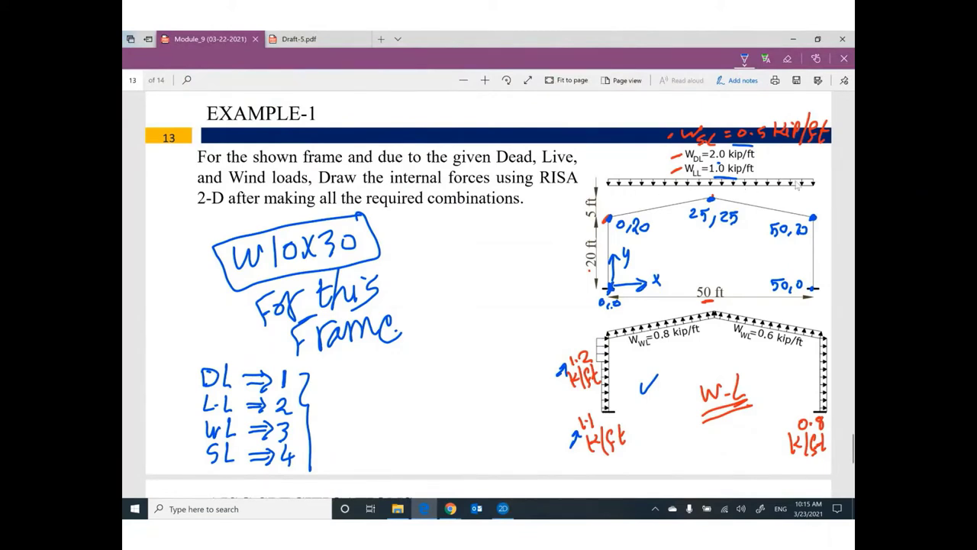
left_click(503, 508)
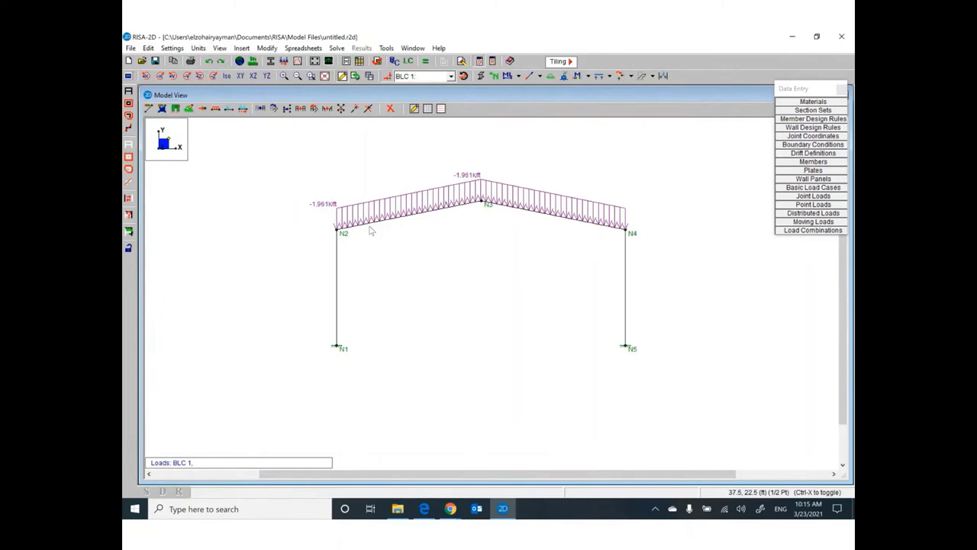
left_click(449, 507)
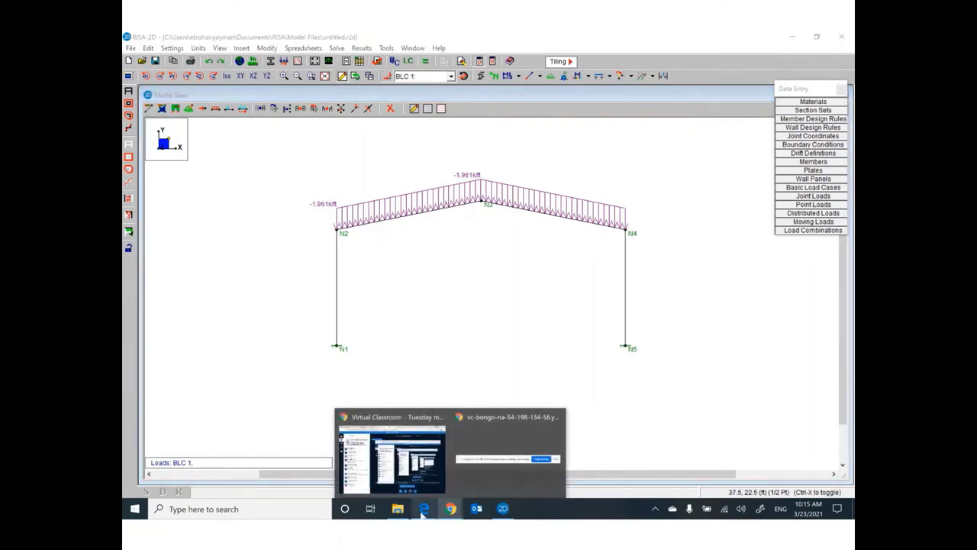
left_click(422, 515)
scroll(243, 325, "up", 6)
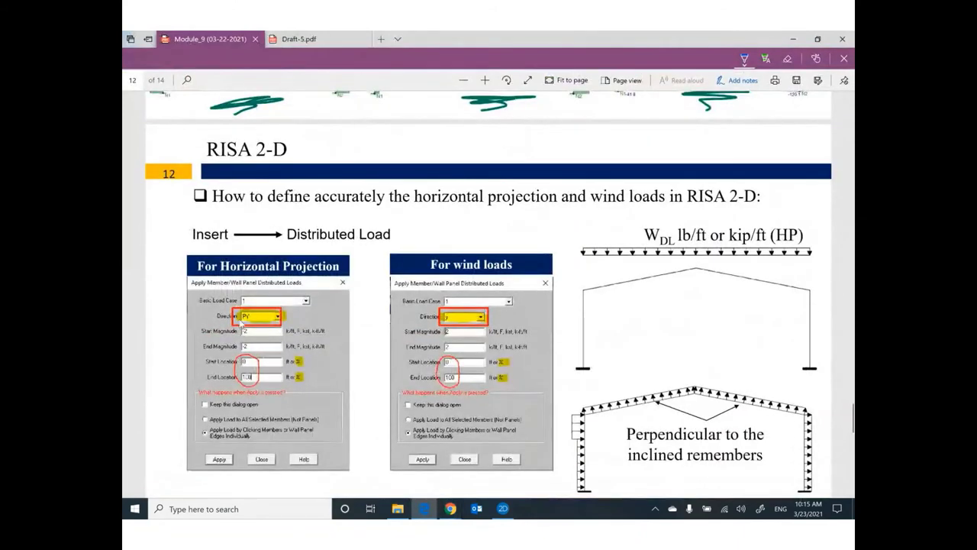
mouse_move(243, 324)
left_mouse_down()
mouse_move(258, 320)
mouse_move(249, 322)
mouse_move(258, 337)
left_mouse_up()
left_click(504, 512)
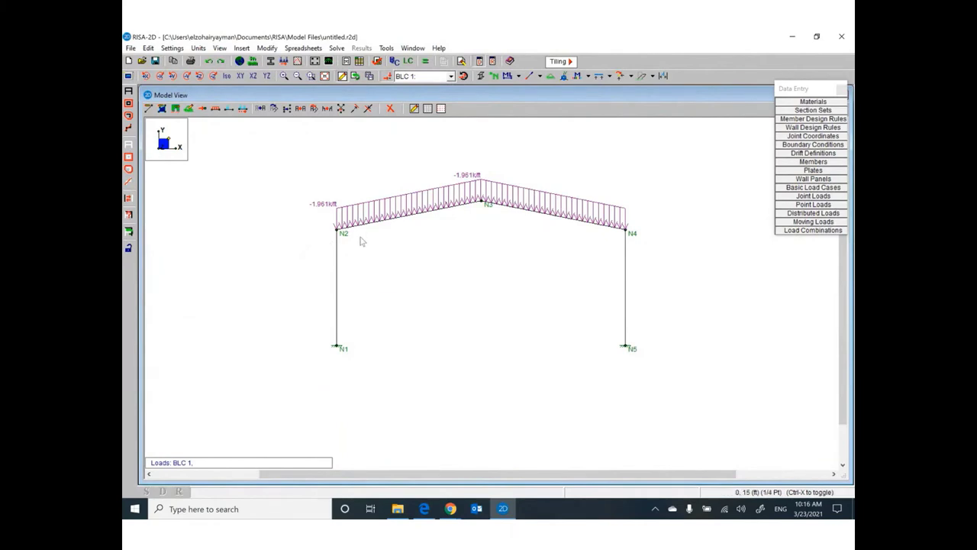
left_click(424, 508)
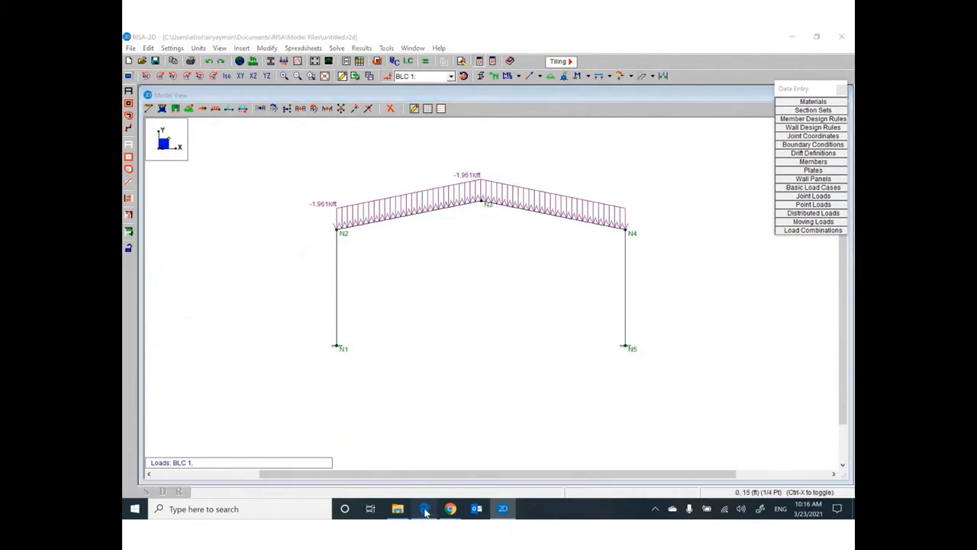
mouse_move(605, 258)
left_mouse_down()
mouse_move(603, 278)
mouse_move(632, 224)
left_mouse_up()
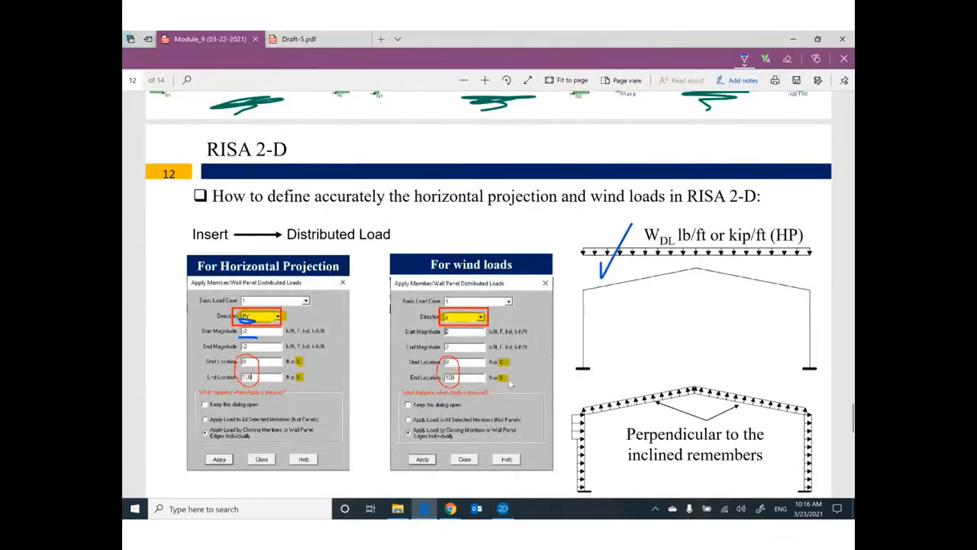
Step: Switch to RISA-2D and set up a new distributed load in basic load case 2
left_click(502, 510)
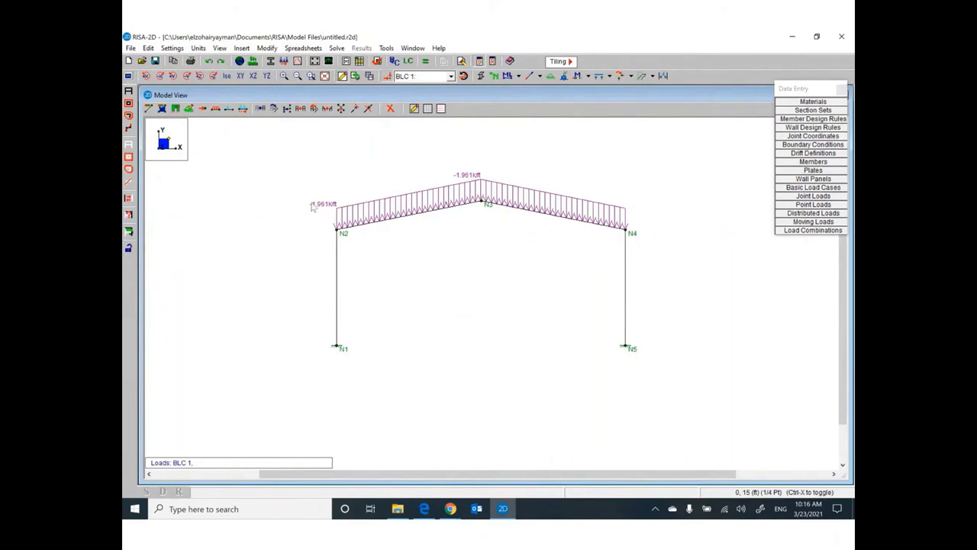
left_click(241, 48)
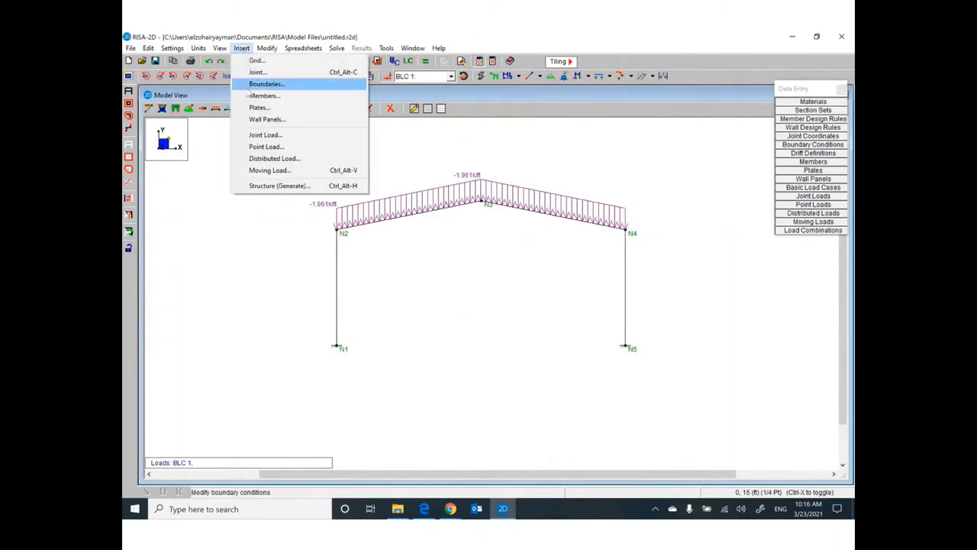
left_click(264, 158)
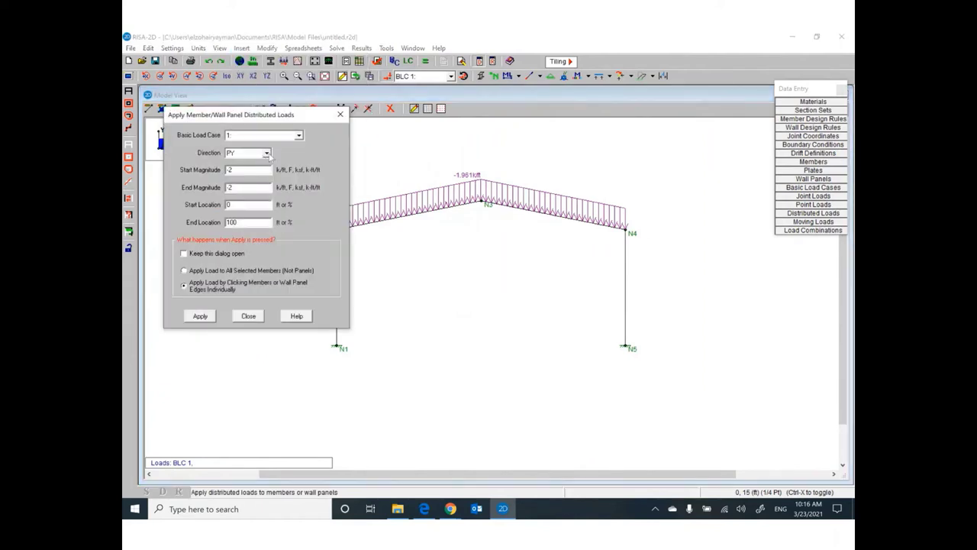
left_click(299, 135)
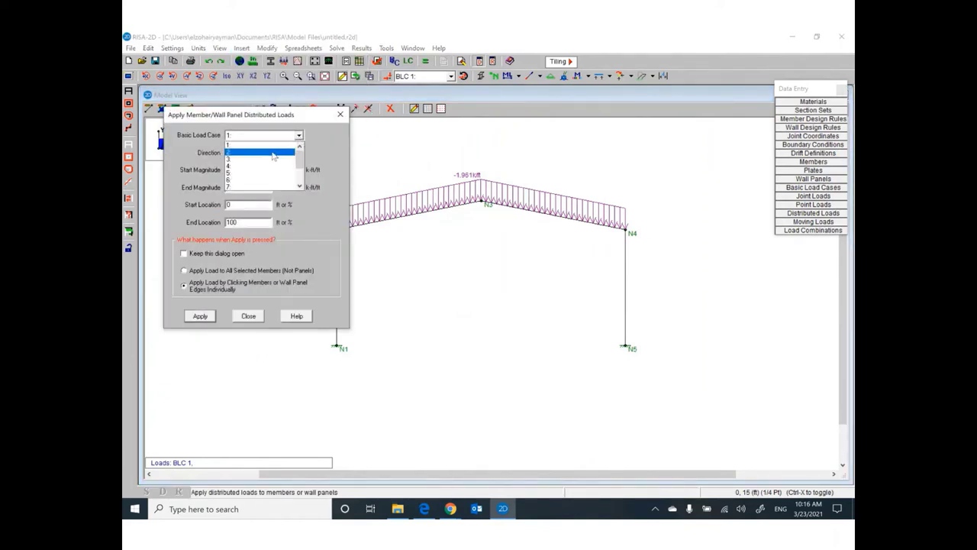
left_click(273, 155)
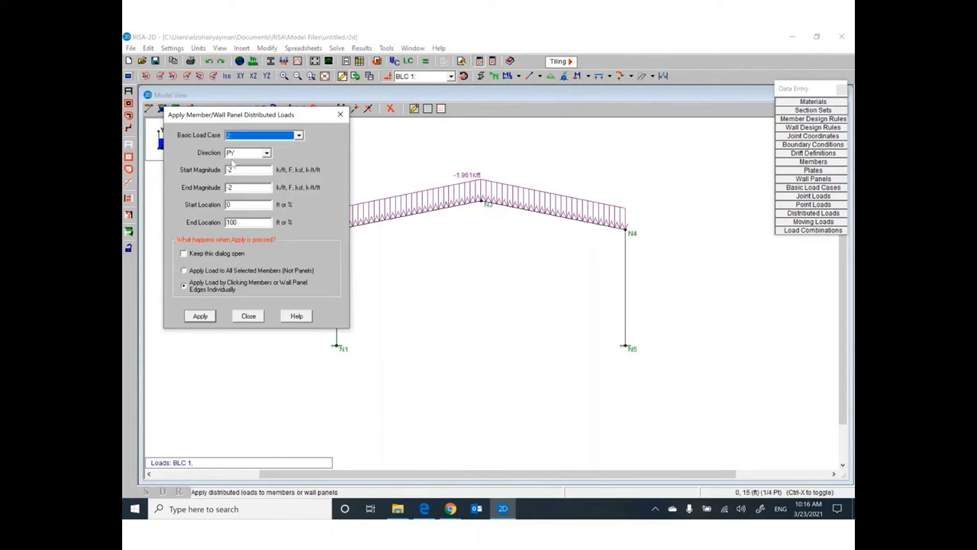
Step: Check the live load in the Example-1 PDF and apply it in RISA-2D as a -1 k/ft PY distributed load on members N2-N3 and N3-N4
left_click(424, 508)
scroll(471, 267, "down", 5)
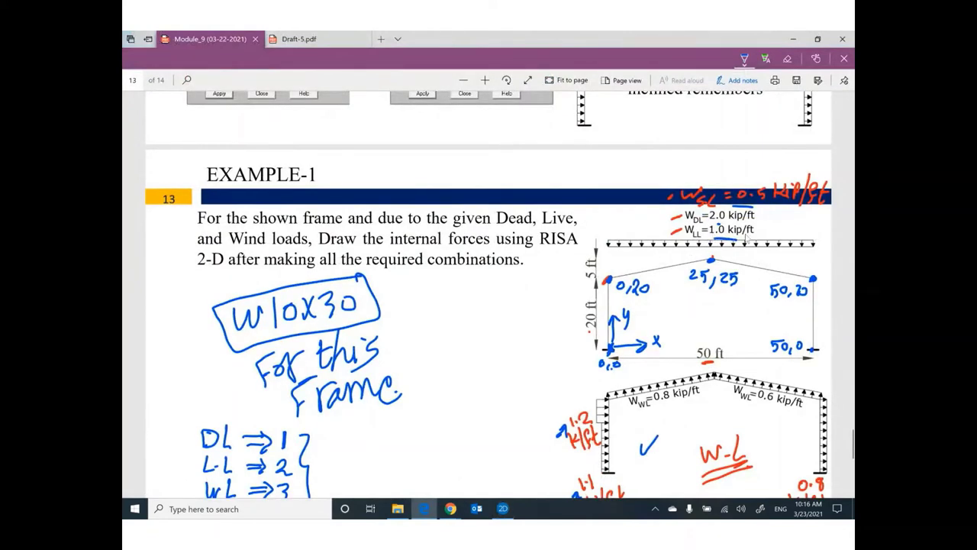
left_click(503, 509)
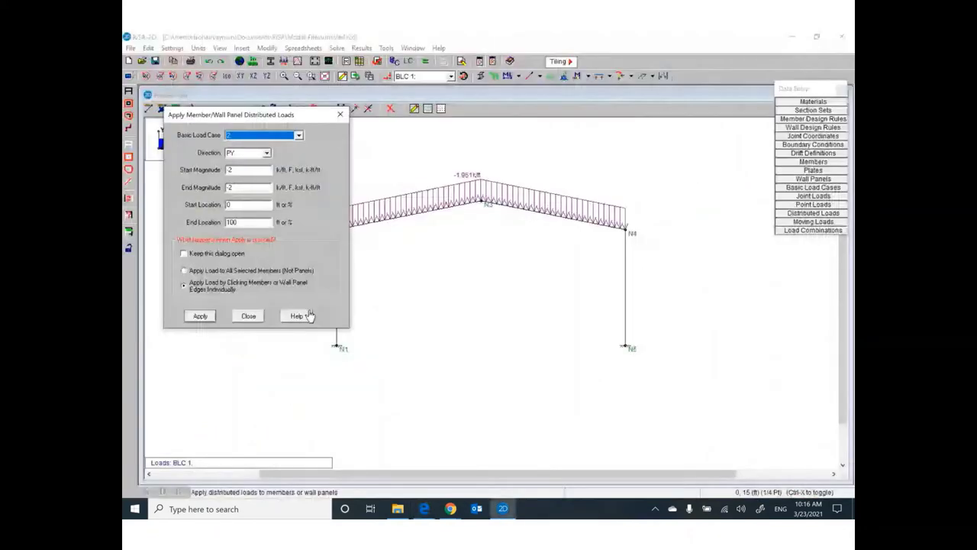
double_click(240, 170)
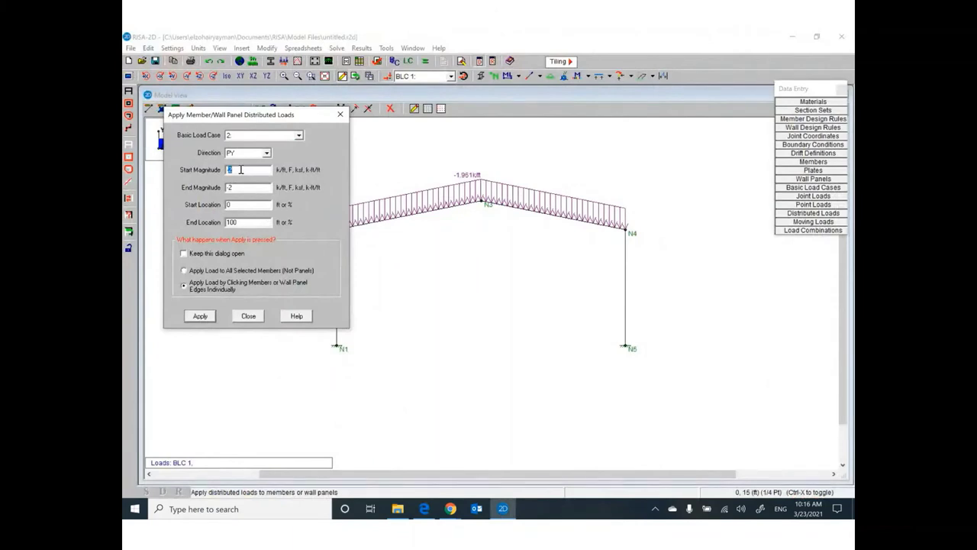
type("-1")
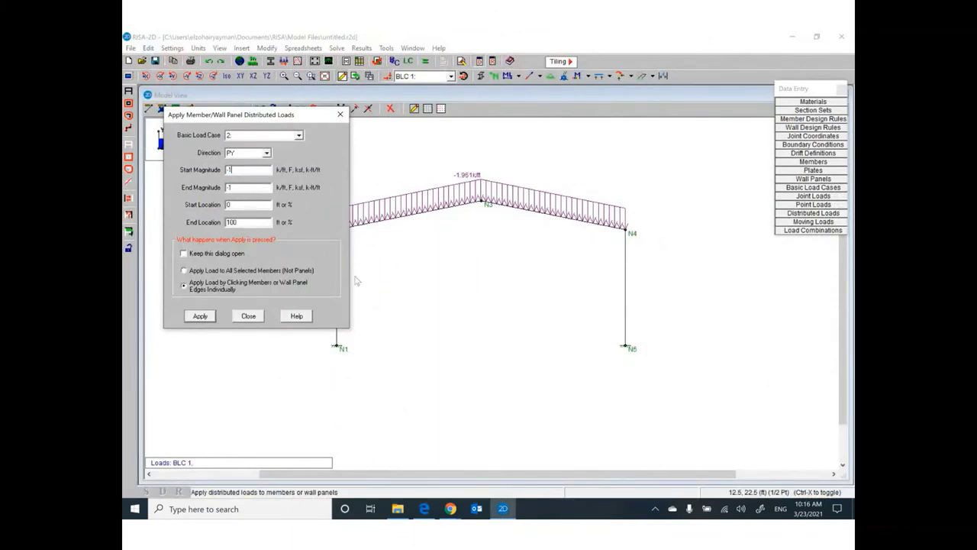
left_click(197, 318)
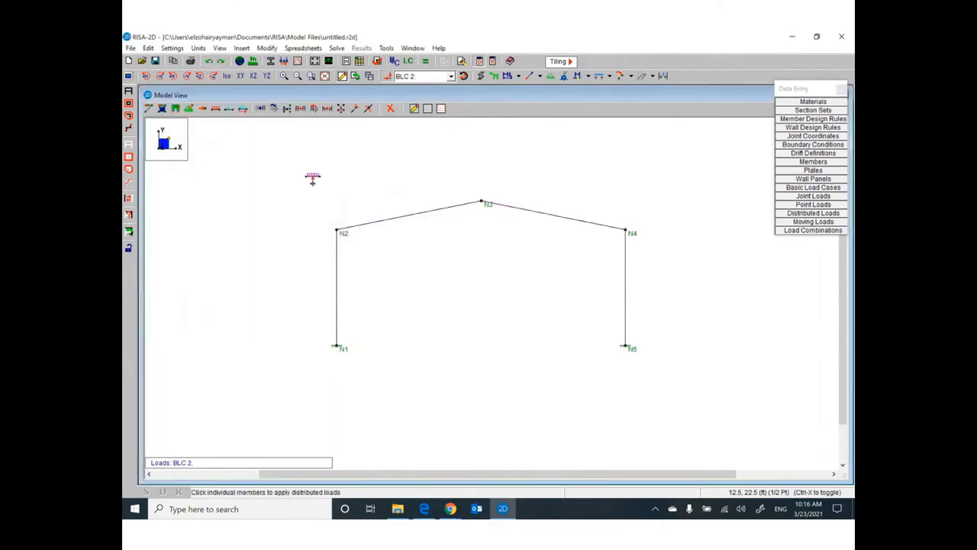
left_click(396, 211)
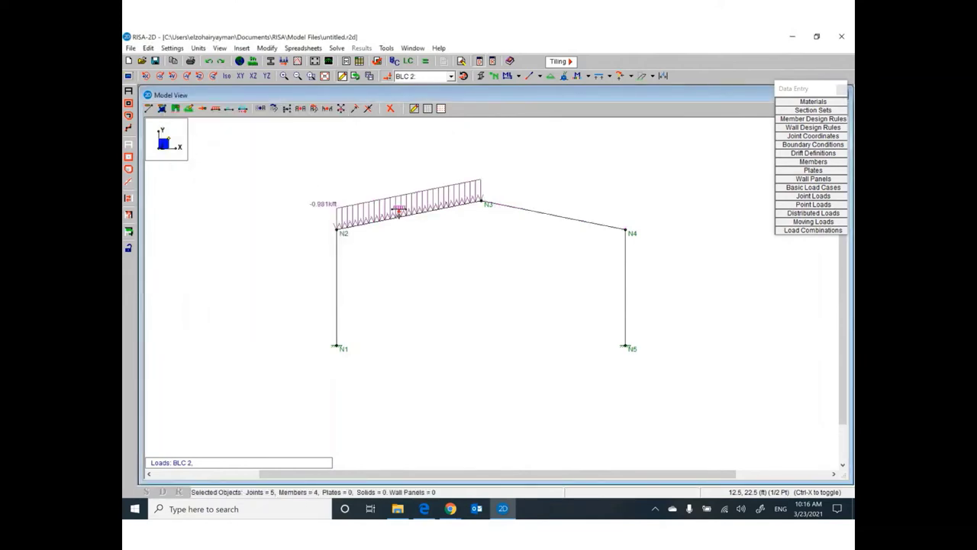
left_click(539, 207)
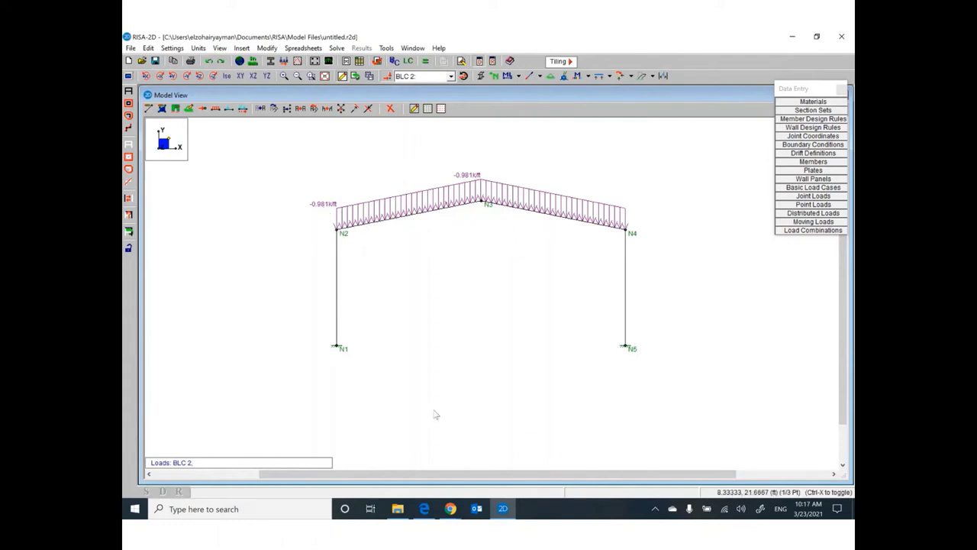
Step: Check the load case numbering in the Example-1 PDF and set up a new distributed load in RISA-2D under basic load case 4
left_click(426, 510)
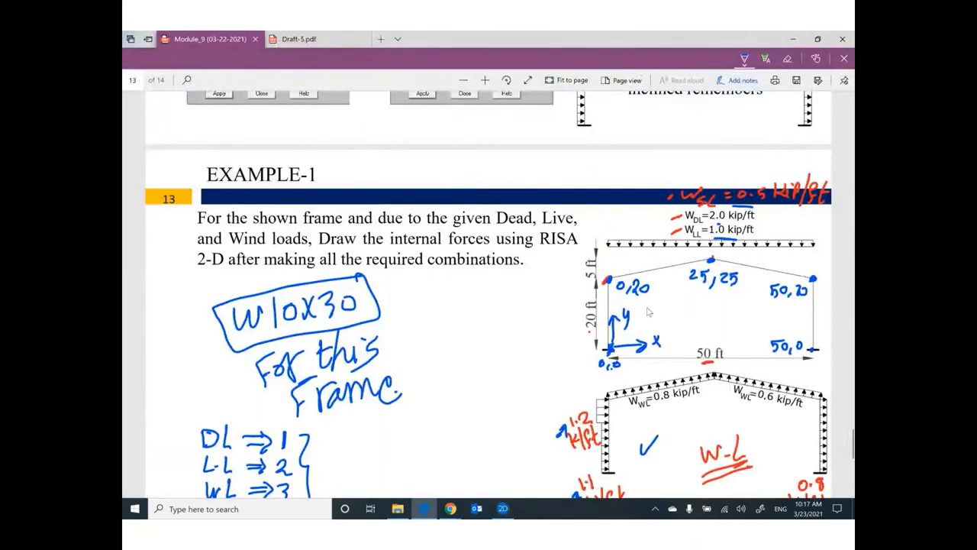
scroll(317, 455, "down", 1)
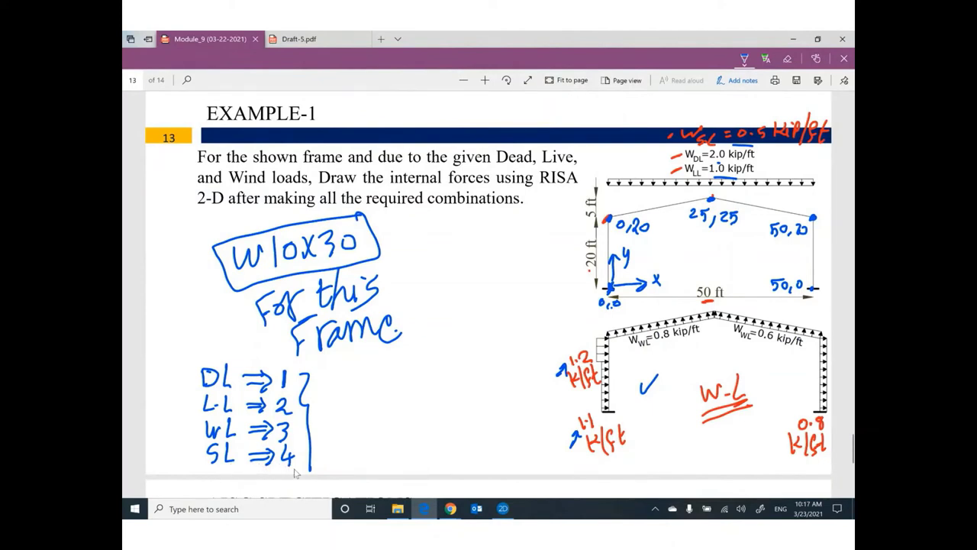
left_click(502, 510)
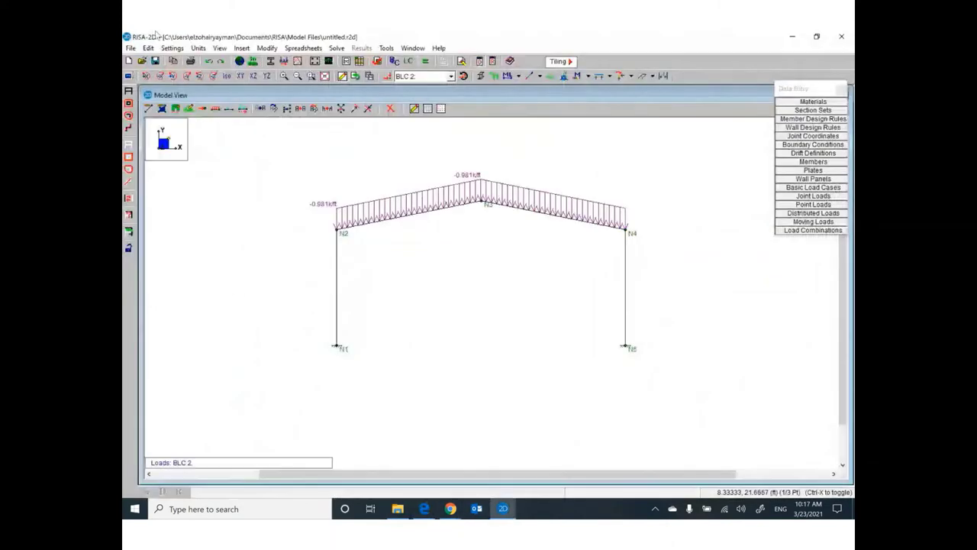
left_click(241, 47)
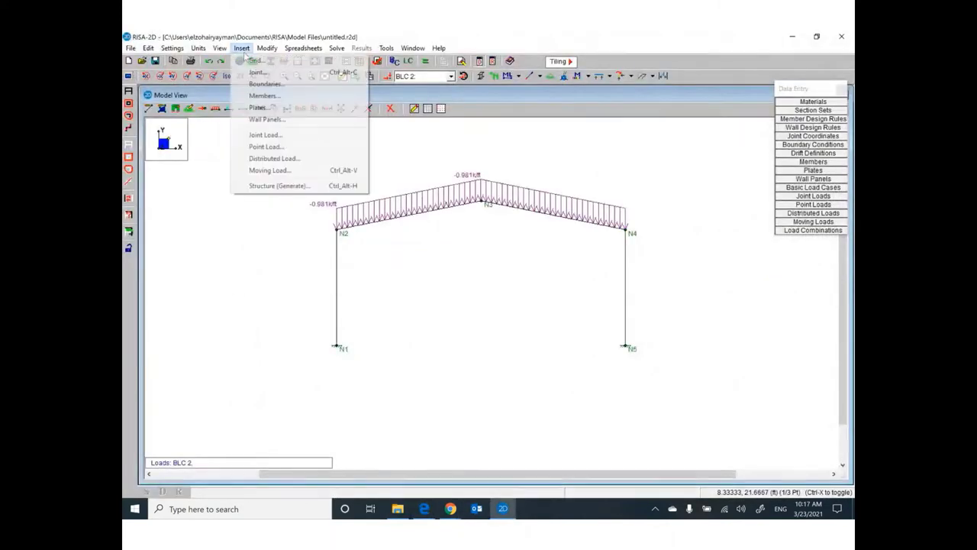
left_click(260, 158)
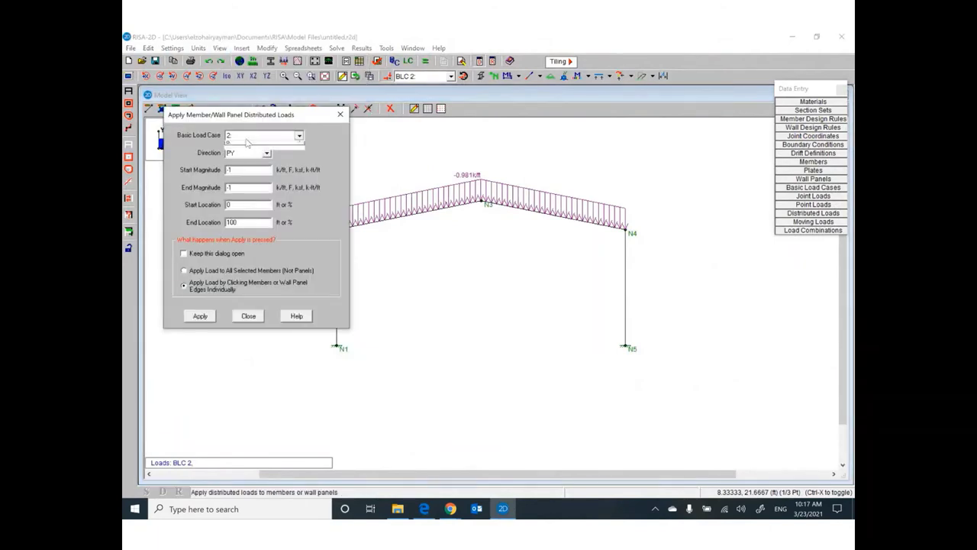
left_click(252, 135)
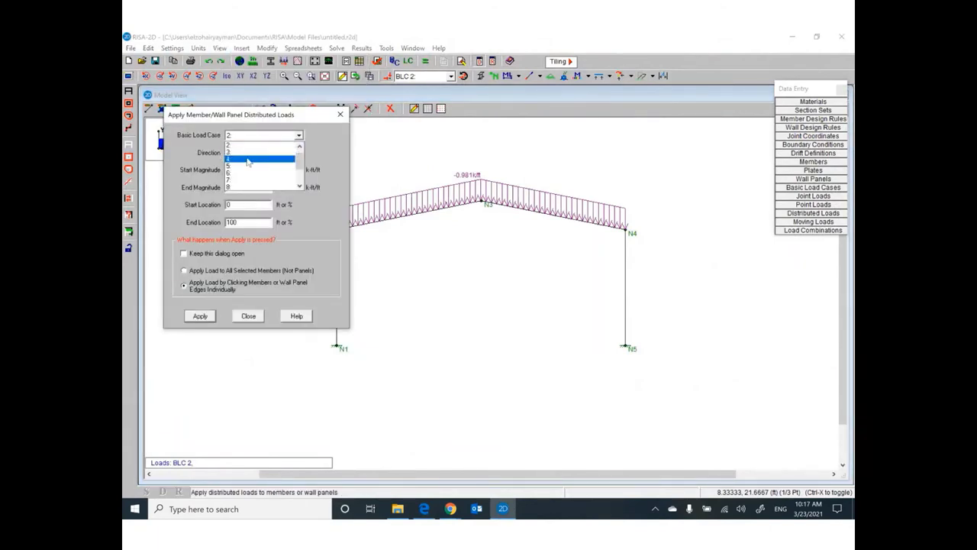
left_click(248, 159)
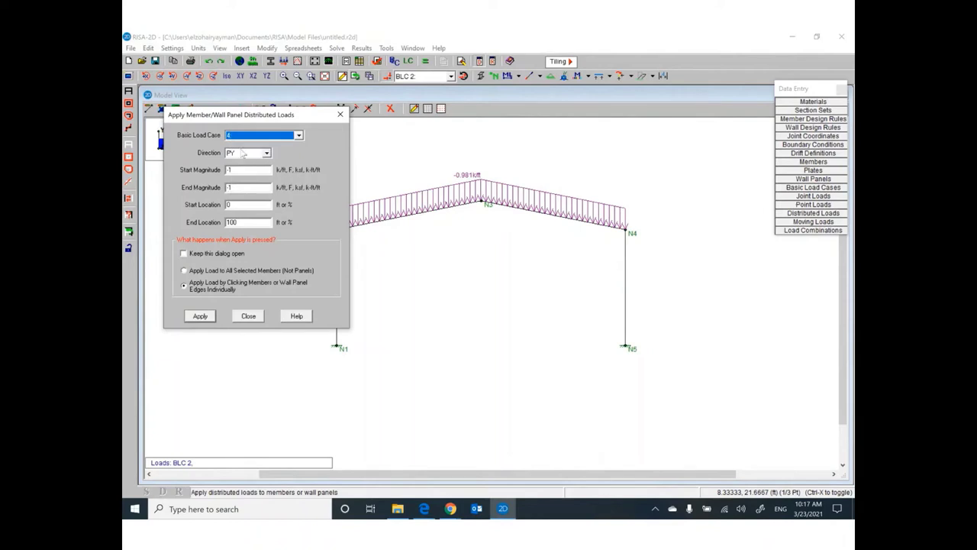
Step: Check the snow load in the PDF and apply it in RISA-2D as a -0.5 k/ft PY distributed load on members N2-N3 and N3-N4
left_click(428, 510)
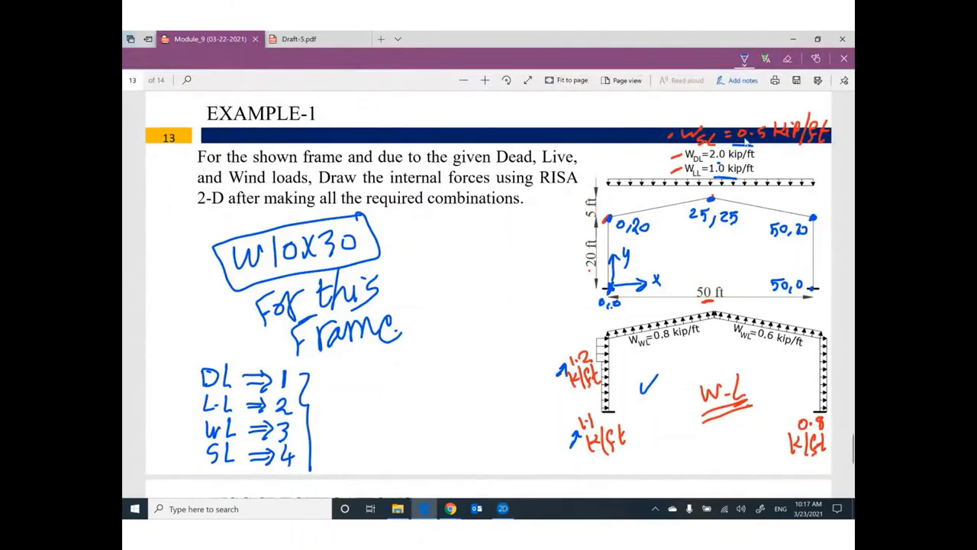
left_click(502, 509)
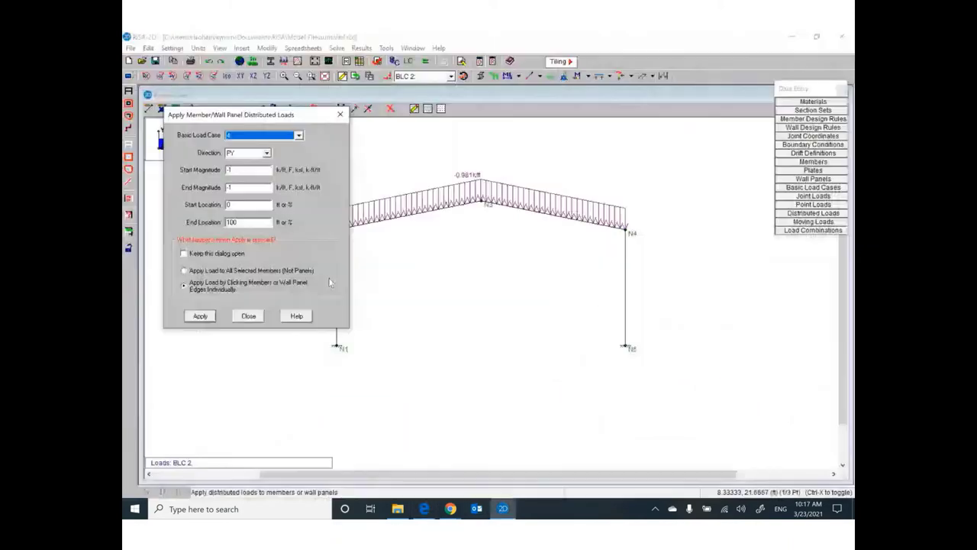
left_click(249, 170)
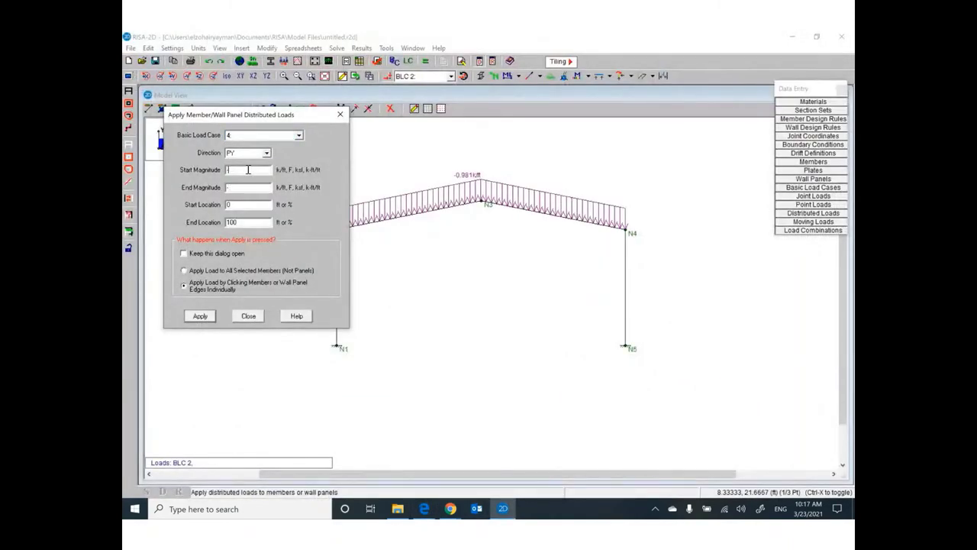
type("5")
left_click(200, 315)
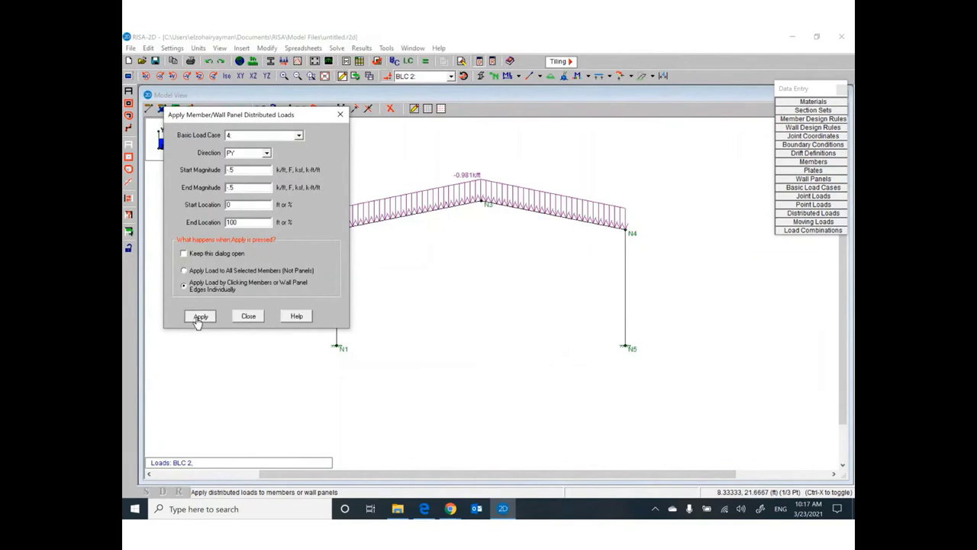
left_click(418, 209)
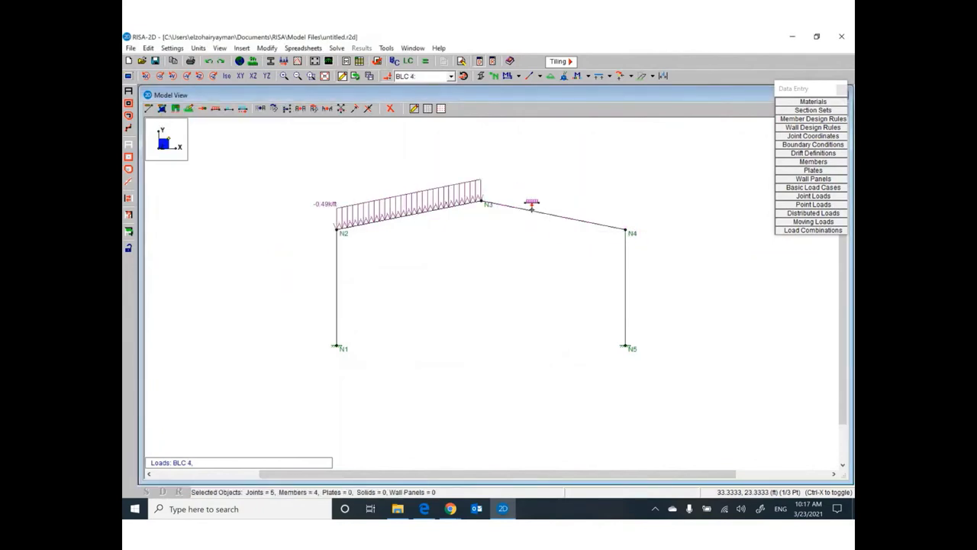
left_click(532, 205)
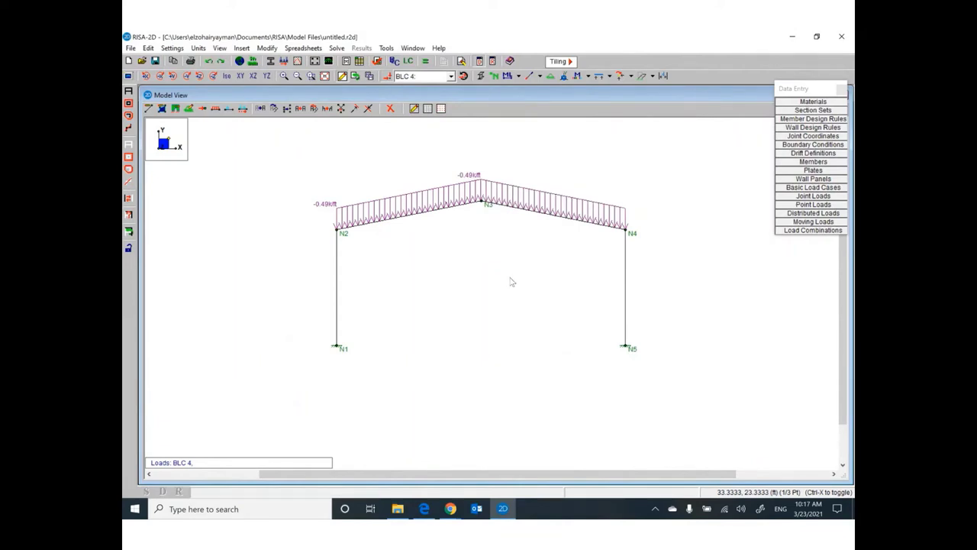
Step: Review the wind loads in the Example-1 PDF and set up a new distributed load in RISA-2D under basic load case 3
left_click(424, 508)
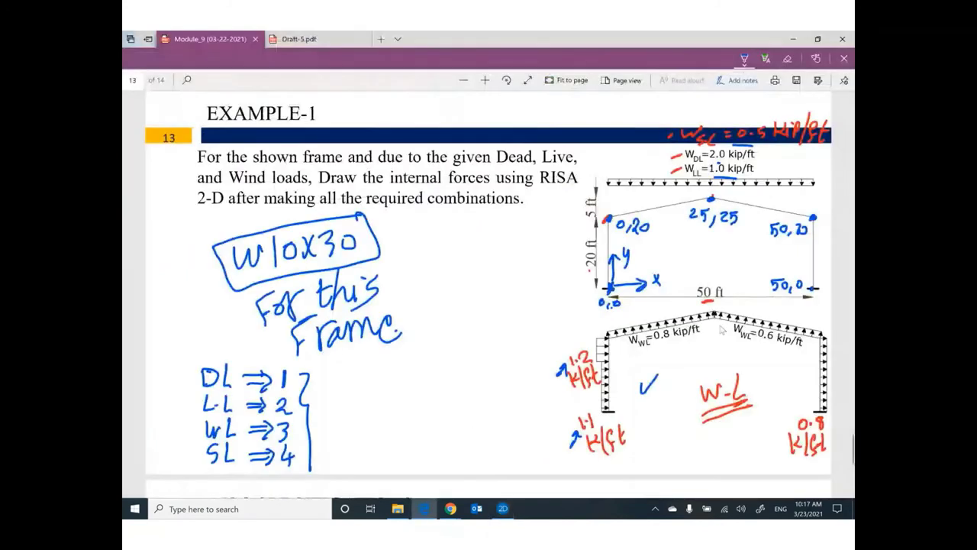
scroll(722, 329, "down", 1)
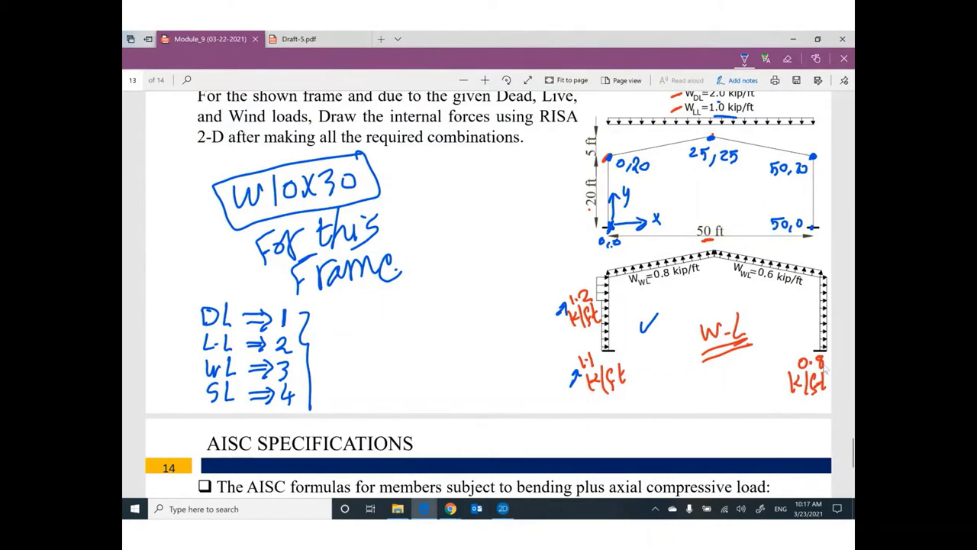
left_click(502, 511)
left_click(241, 49)
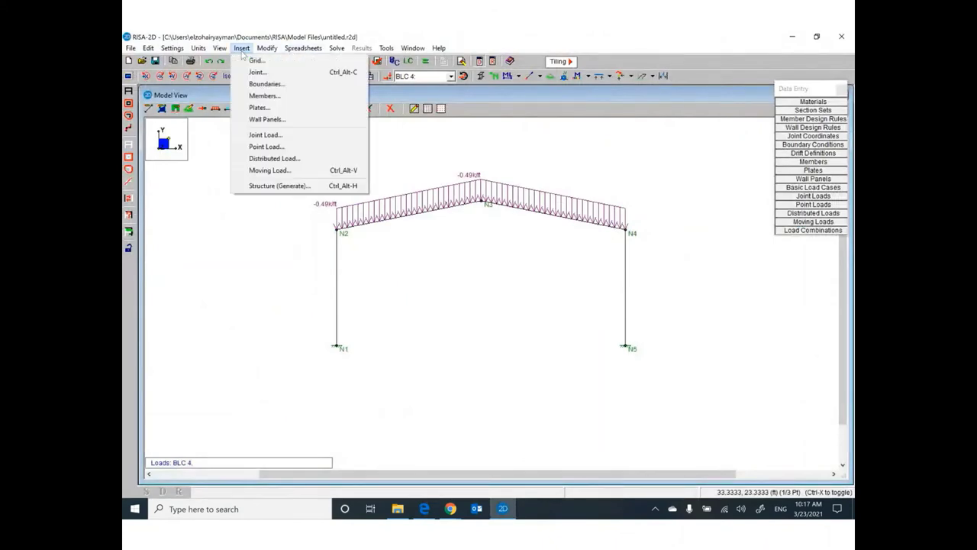
left_click(274, 158)
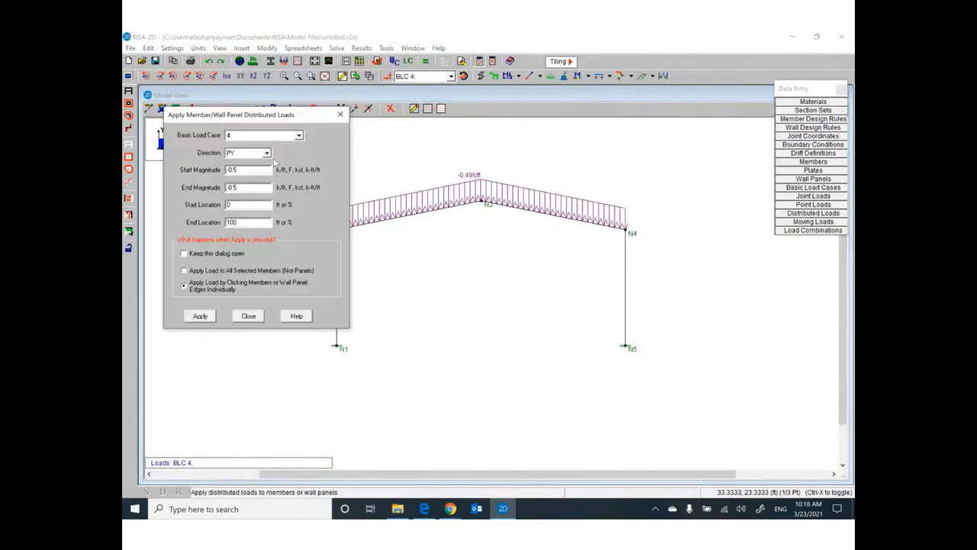
left_click(299, 135)
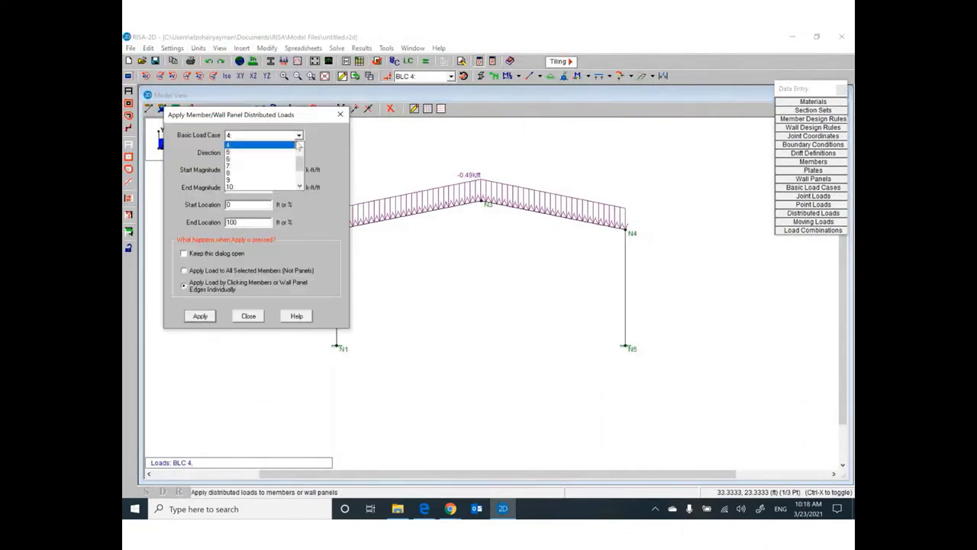
scroll(258, 150, "up", 2)
left_click(251, 167)
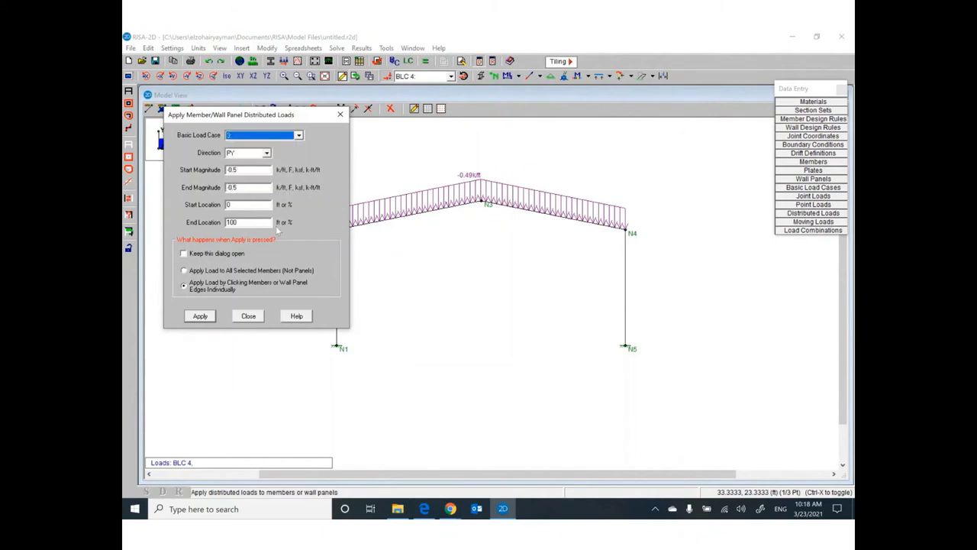
Step: Apply a 0.8 k/ft distributed load in direction X to the full height of column N4-N5 under basic load case 3
left_click(267, 153)
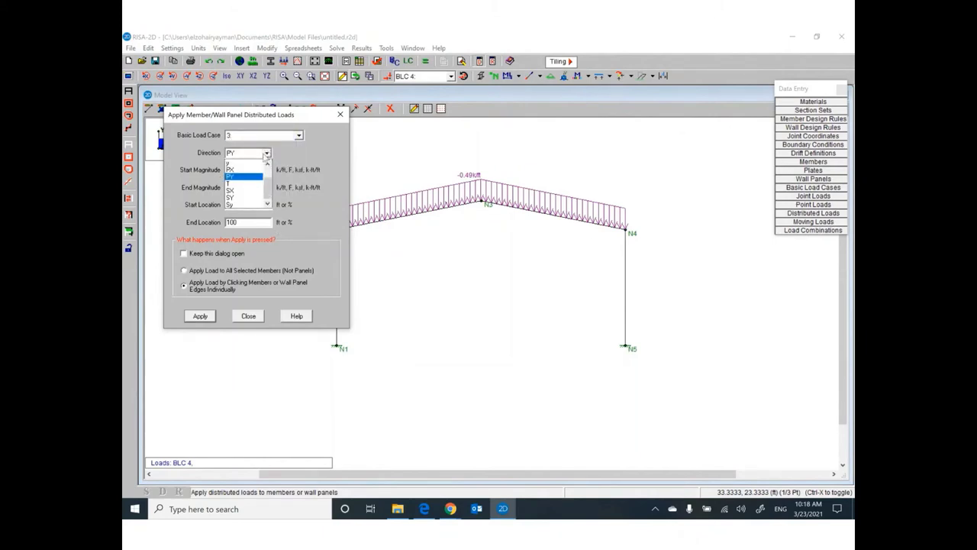
scroll(248, 178, "up", 1)
left_click(244, 163)
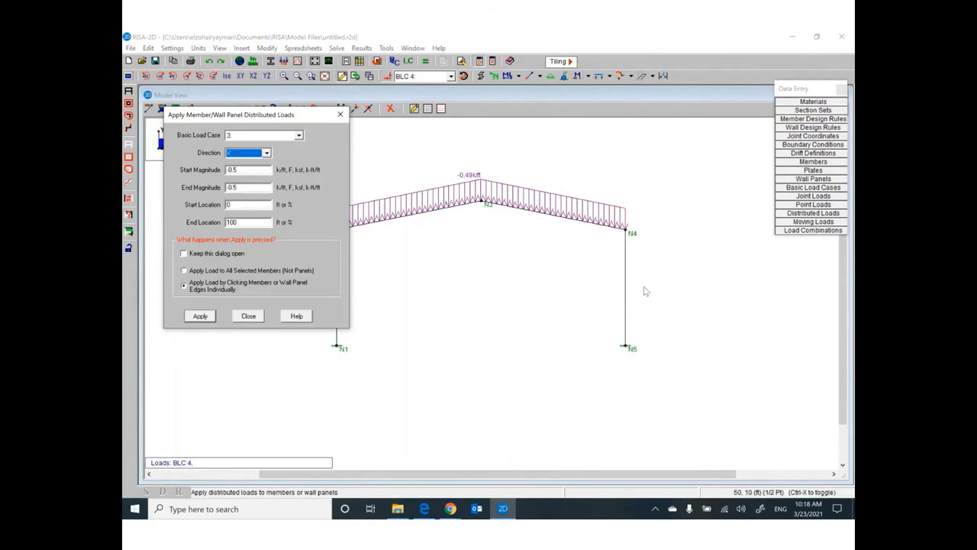
key("Tab")
key("BackSpace")
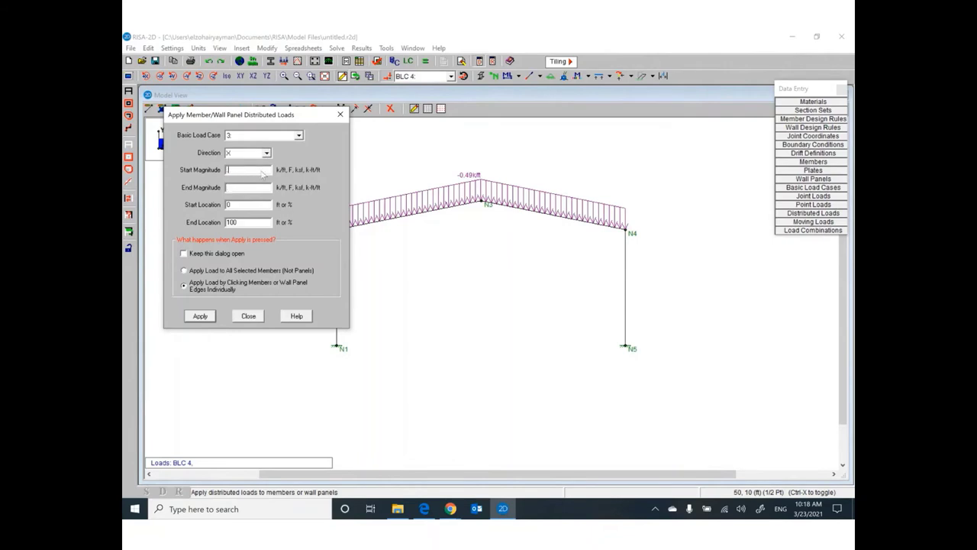
type(".8")
left_click(239, 190)
left_click(201, 316)
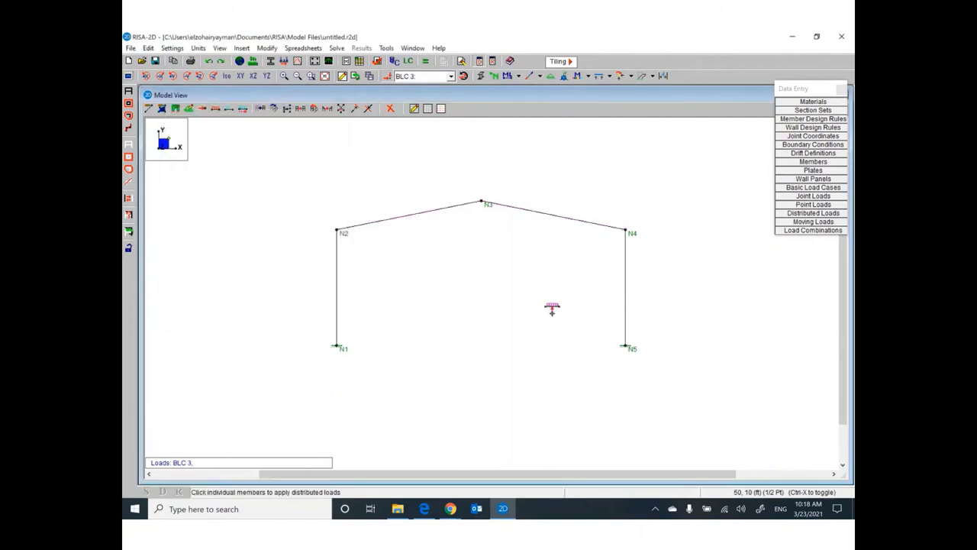
left_click(626, 306)
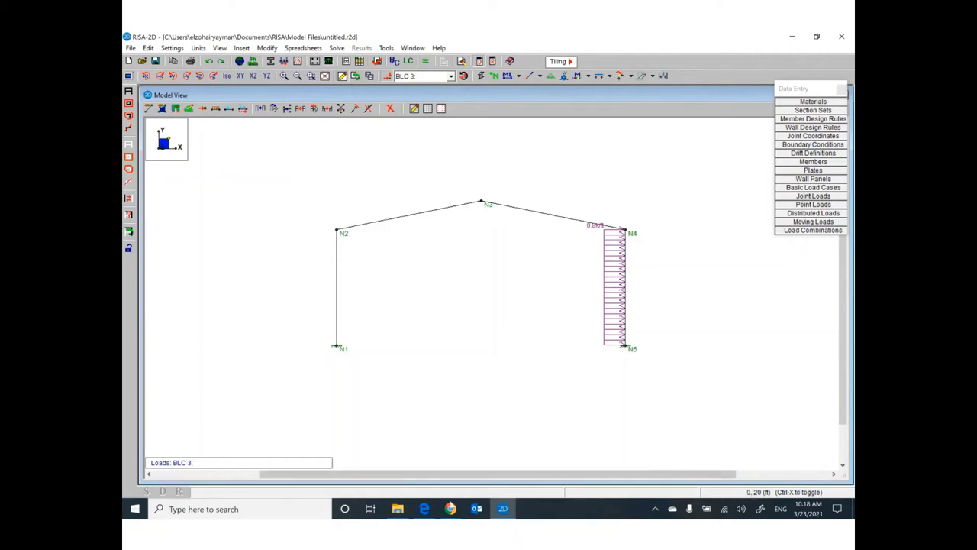
Step: Switch to the Example-1 PDF and mark the base and the 15 ft height on the windward column of the wind load sketch
left_click(423, 509)
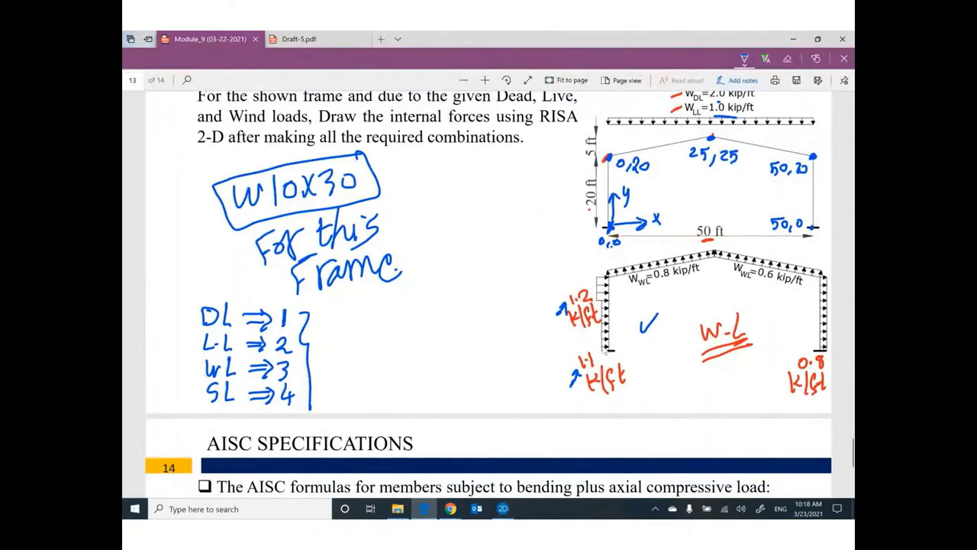
left_click_drag(618, 350, 635, 351)
left_click_drag(612, 299, 641, 305)
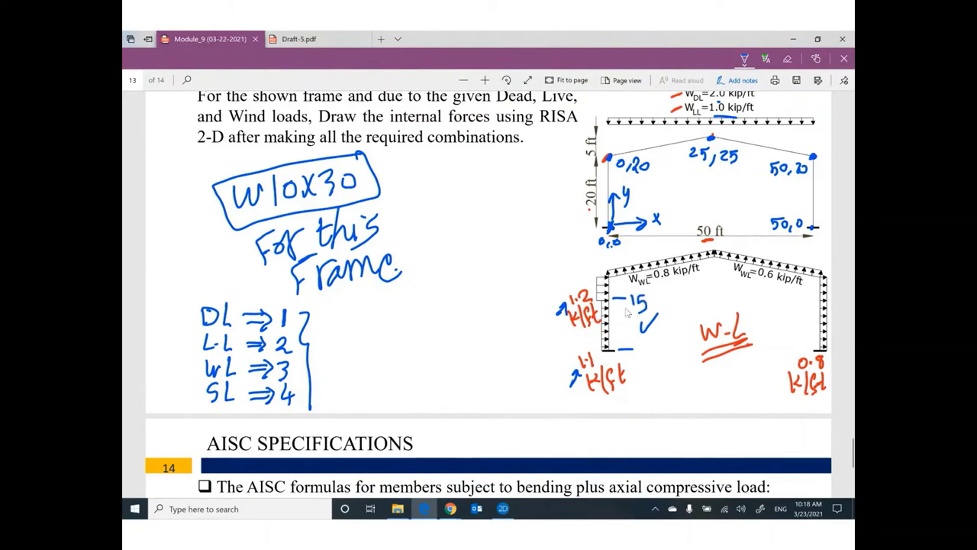
Step: Find Table 1-5 with the velocity pressure exposure coefficients in the PDF and underline the ft heading and the 0-15 and 20 ft rows
scroll(627, 313, "up", 5)
scroll(624, 313, "up", 15)
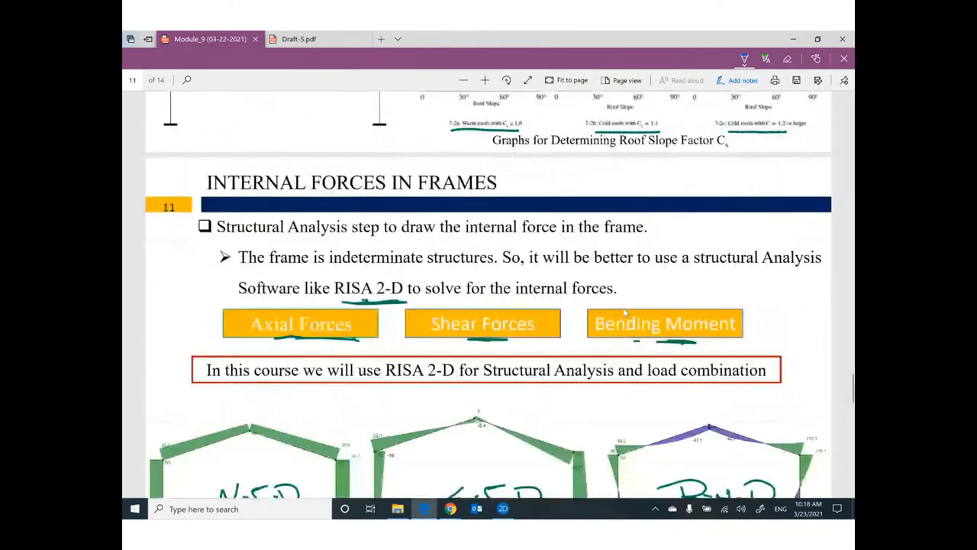
scroll(625, 313, "up", 15)
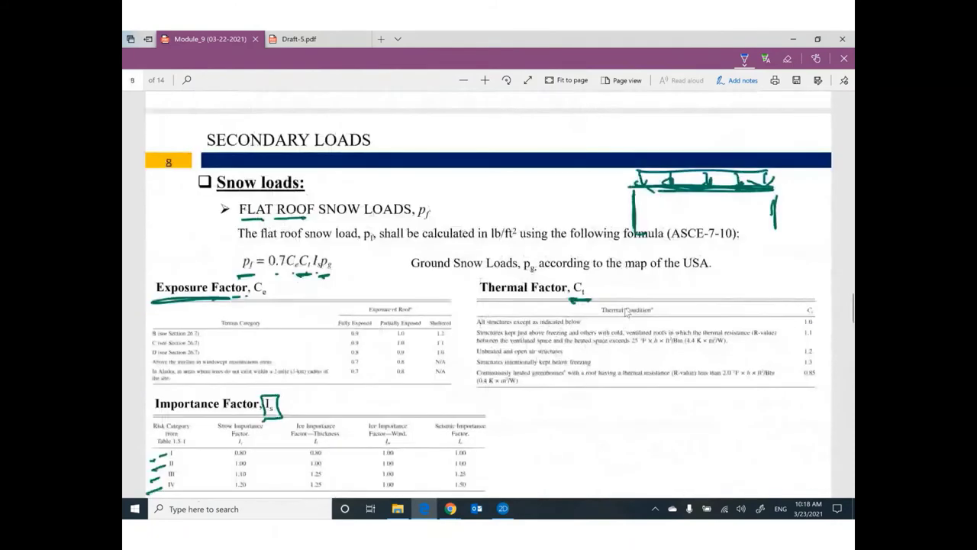
scroll(625, 313, "up", 4)
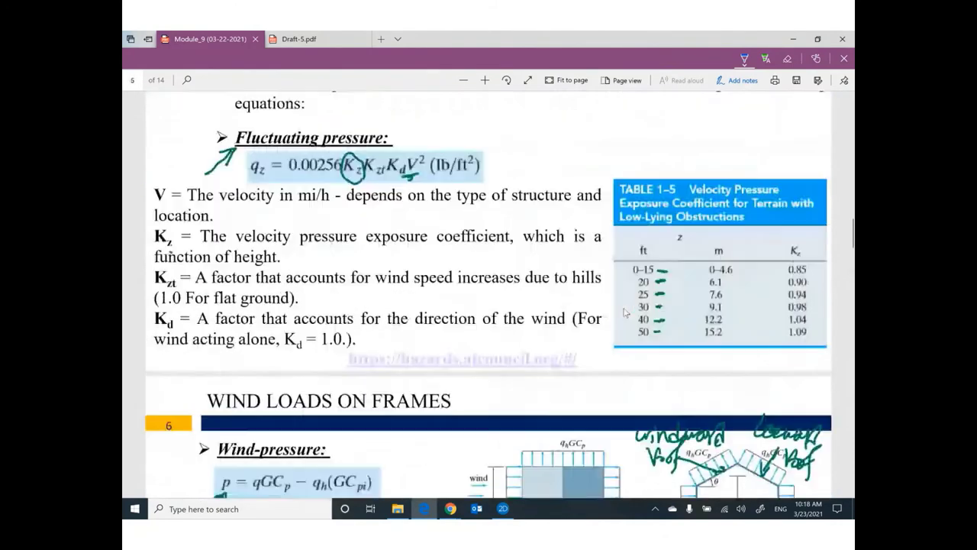
mouse_move(640, 281)
left_mouse_down()
mouse_move(652, 281)
mouse_move(651, 302)
mouse_move(670, 308)
mouse_move(814, 312)
left_mouse_up()
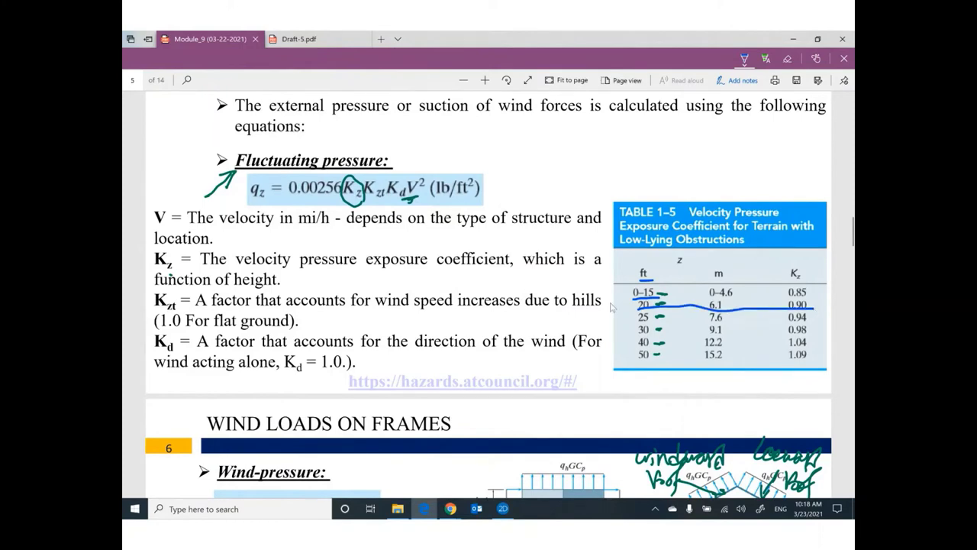
Step: Return to the Example-1 wind load sketch and mark the top of the windward column as 20
scroll(611, 307, "down", 20)
scroll(611, 307, "down", 20)
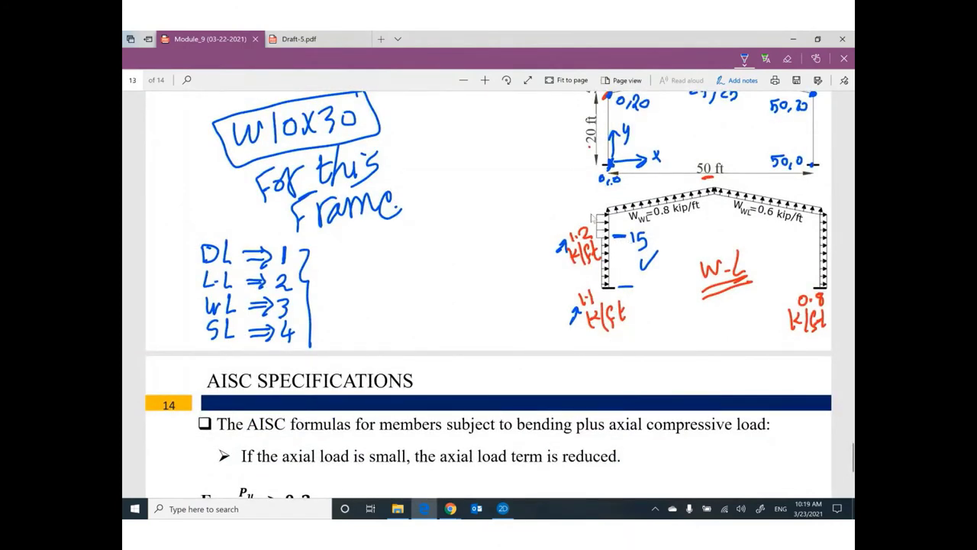
mouse_move(592, 214)
left_mouse_down()
mouse_move(527, 208)
mouse_move(524, 222)
mouse_move(545, 207)
left_mouse_up()
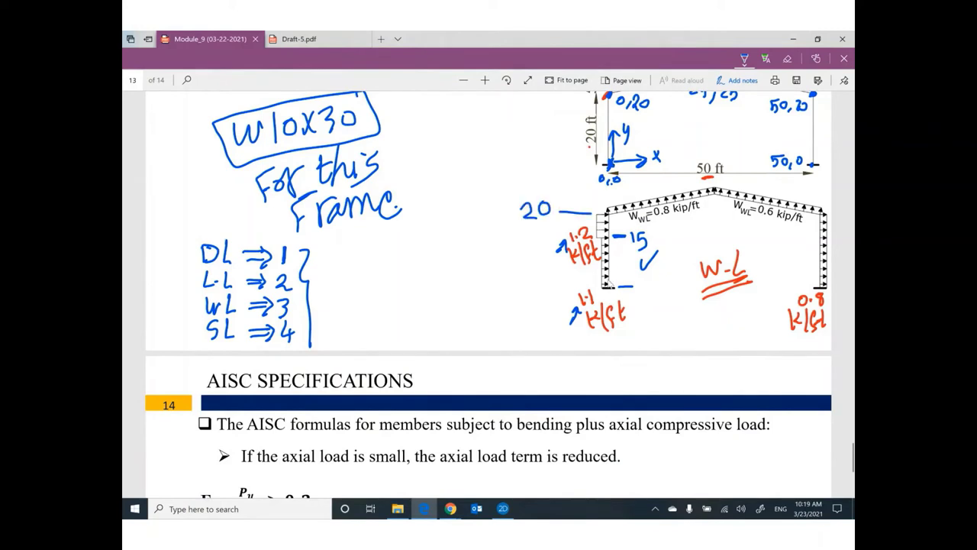
Step: In RISA-2D, apply a 1.1 k/ft X-direction distributed load to column N1-N2 from 0 to 15 ft under basic load case 3
left_click(501, 509)
left_click(241, 47)
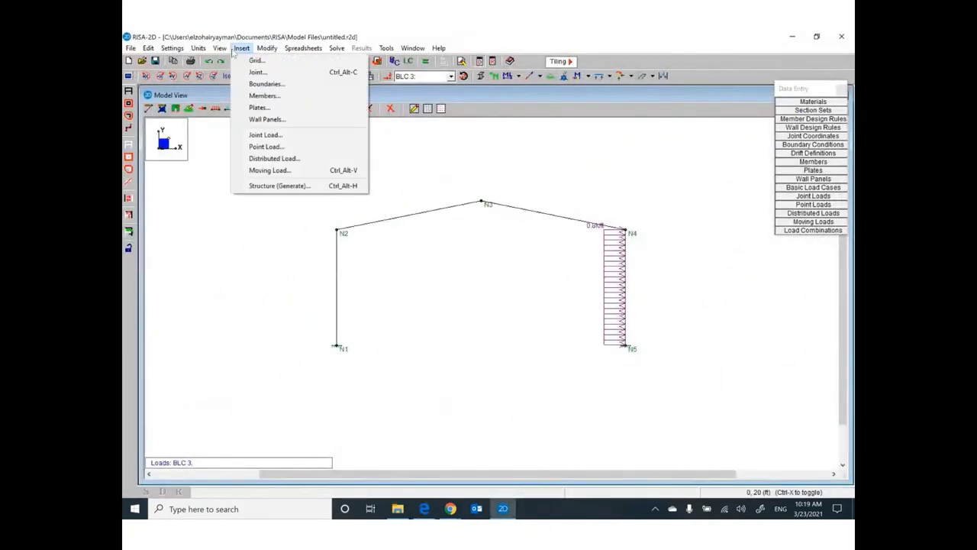
left_click(272, 159)
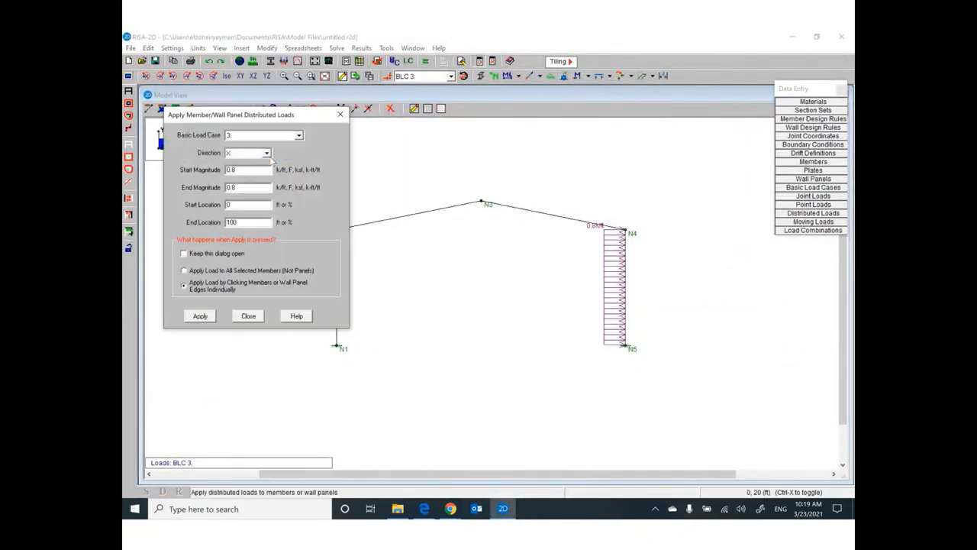
double_click(248, 170)
type("1.1")
left_click_drag(233, 222, 224, 223)
type("1")
left_click(200, 316)
left_click(333, 307)
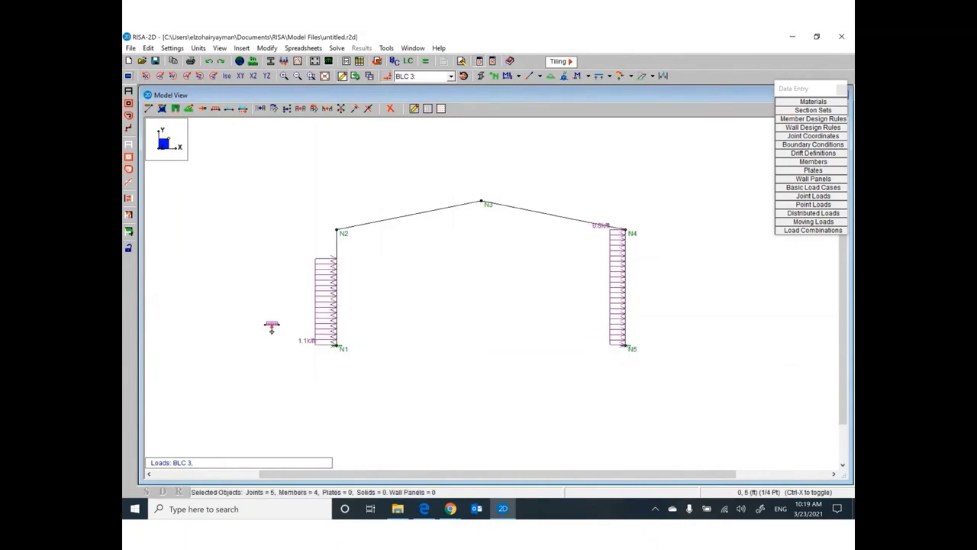
Step: Check the upper windward load in the PDF and apply it in RISA-2D as 1.2 k/ft in X on column N1-N2 from 15 to 20 ft
left_click(426, 512)
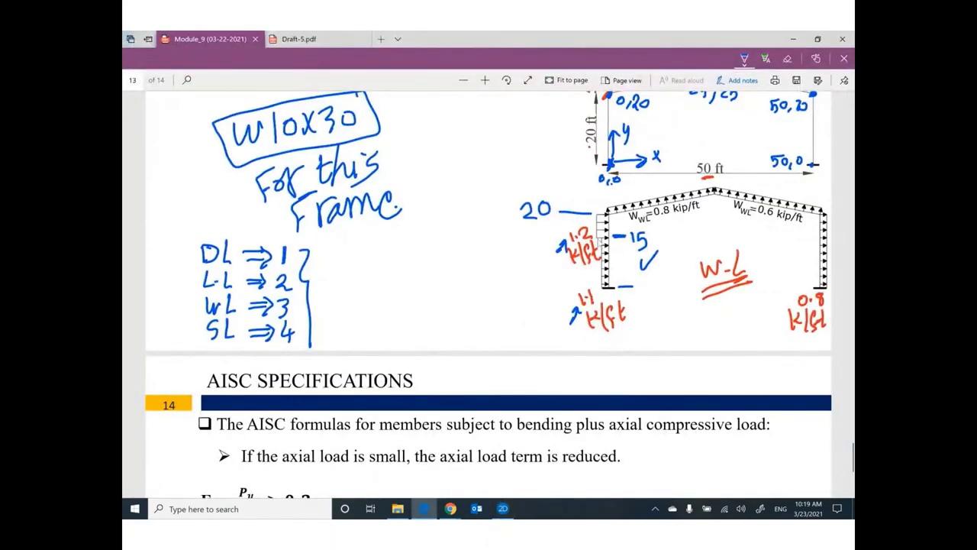
left_click(512, 510)
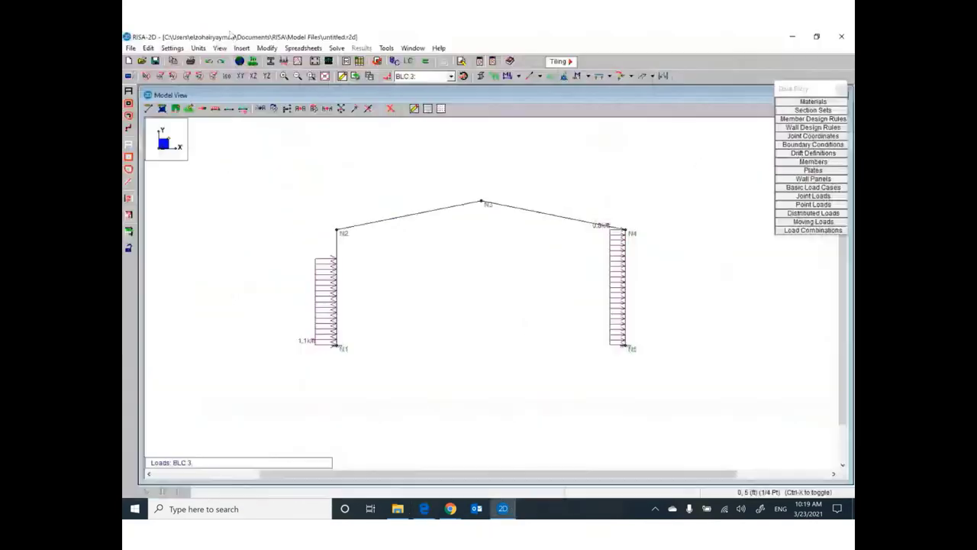
left_click(241, 47)
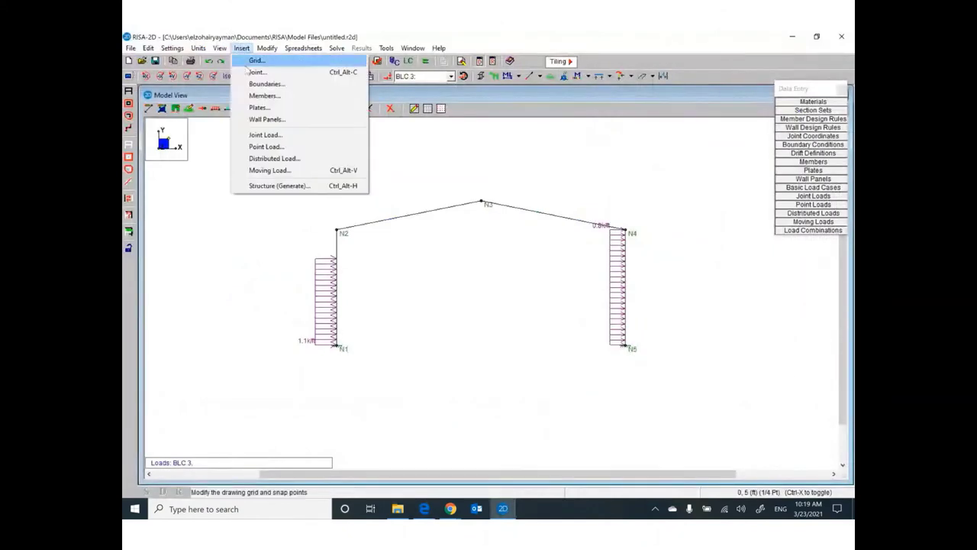
left_click(273, 159)
left_click_drag(239, 169, 226, 173)
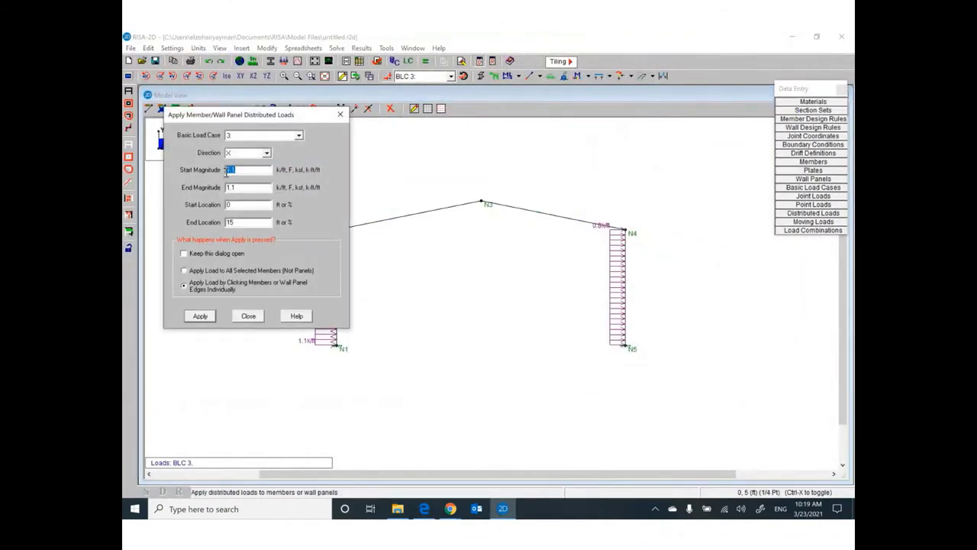
type("1")
left_click_drag(236, 205, 226, 206)
left_click_drag(239, 221, 226, 222)
left_click(200, 316)
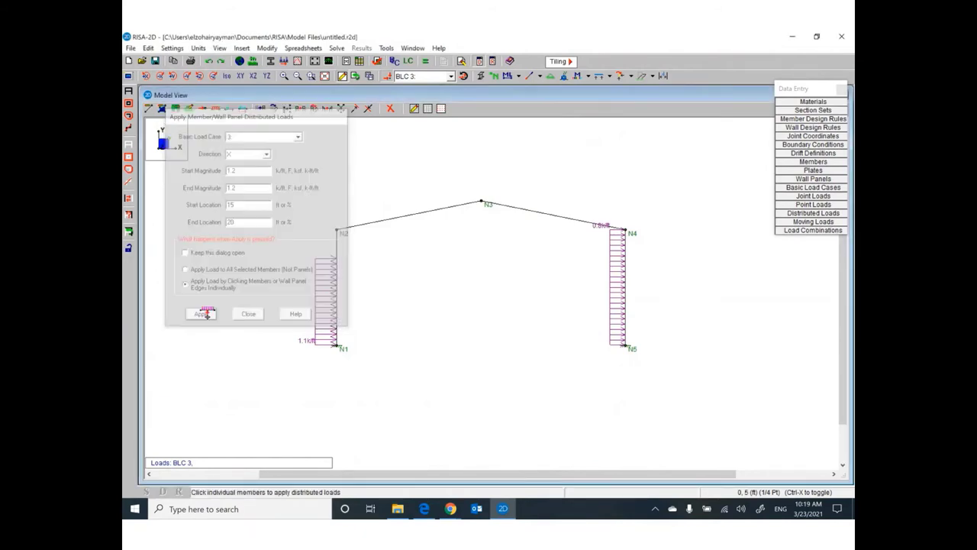
left_click(336, 240)
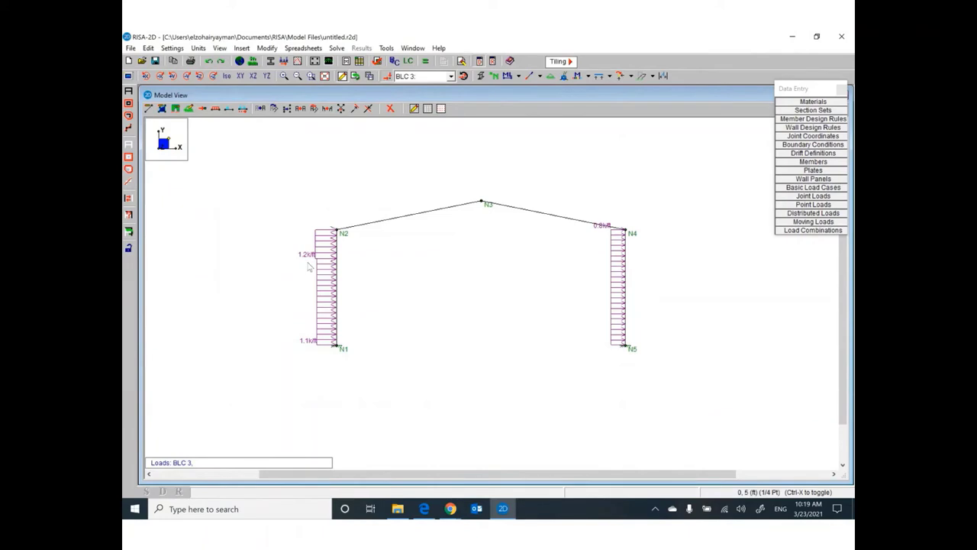
Step: Open a new distributed load in RISA-2D, circle the 0.8 kip/ft windward roof load in the PDF and return to RISA-2D
left_click(241, 48)
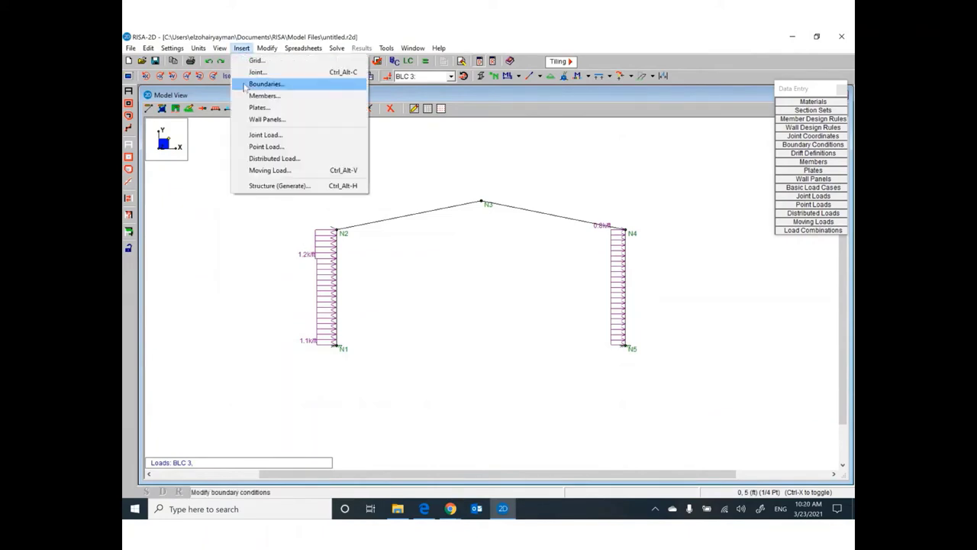
left_click(271, 158)
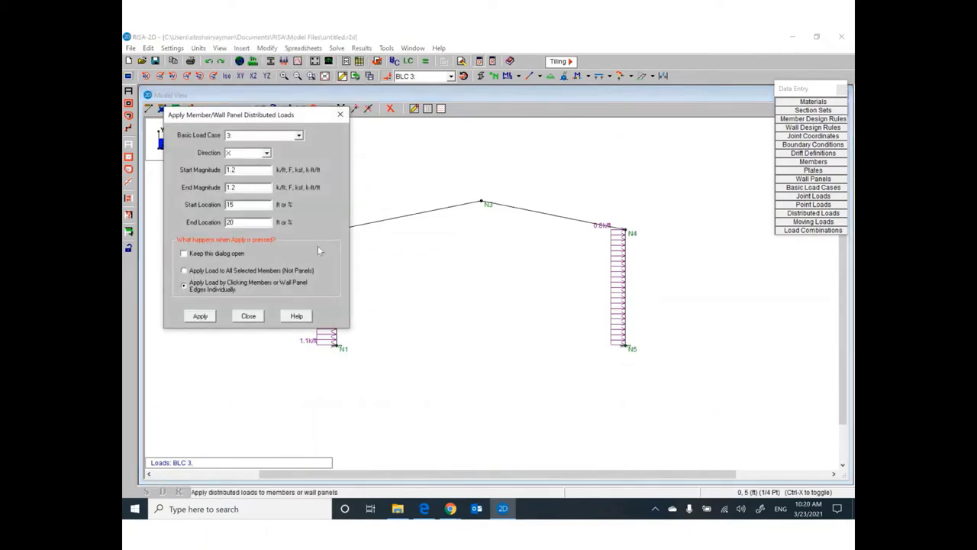
left_click(424, 508)
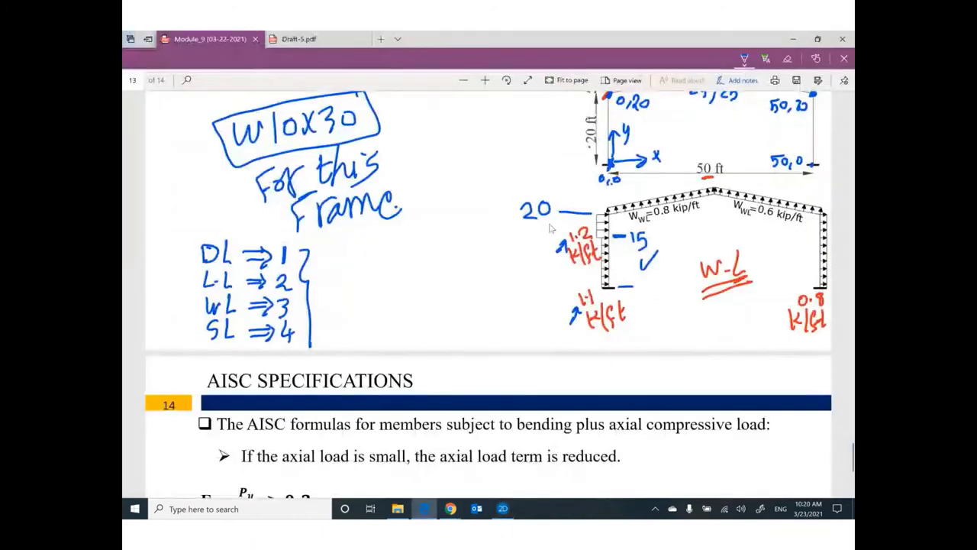
mouse_move(676, 200)
left_mouse_down()
mouse_move(649, 197)
mouse_move(629, 222)
mouse_move(666, 225)
mouse_move(676, 199)
left_mouse_up()
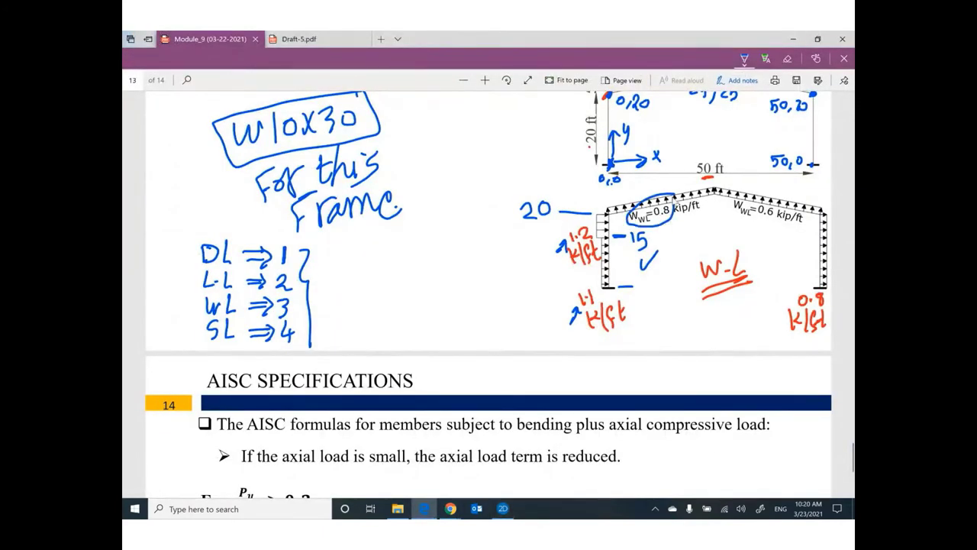
left_click(503, 508)
Step: Apply a 0.8 k/ft distributed load in local direction y along the full length of member N2-N3, starting at 0, under basic load case 3
left_click(267, 153)
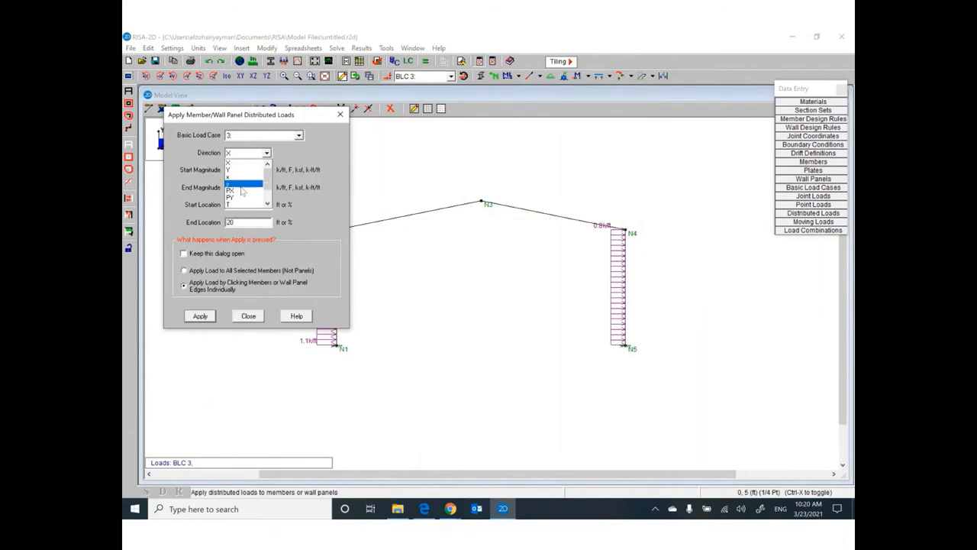
left_click(242, 185)
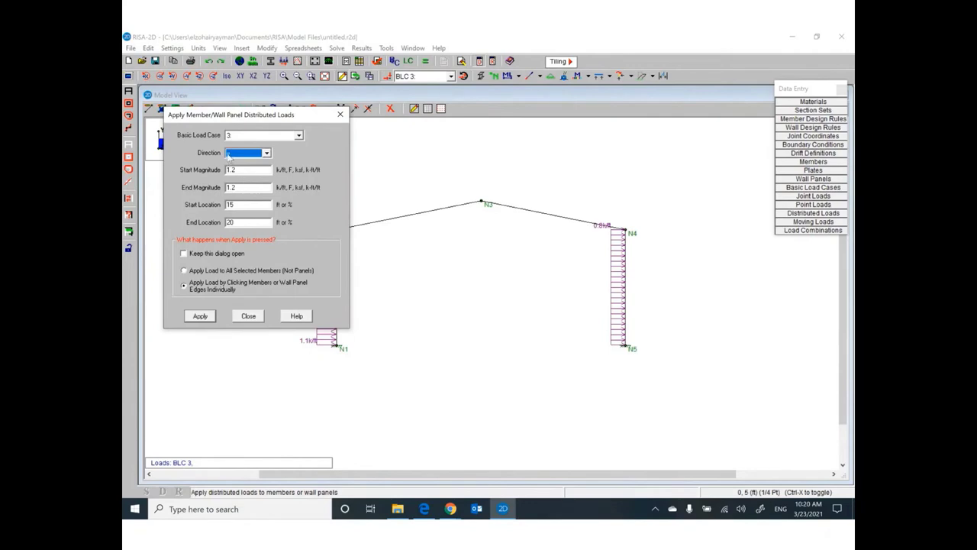
left_click(240, 168)
left_click(424, 510)
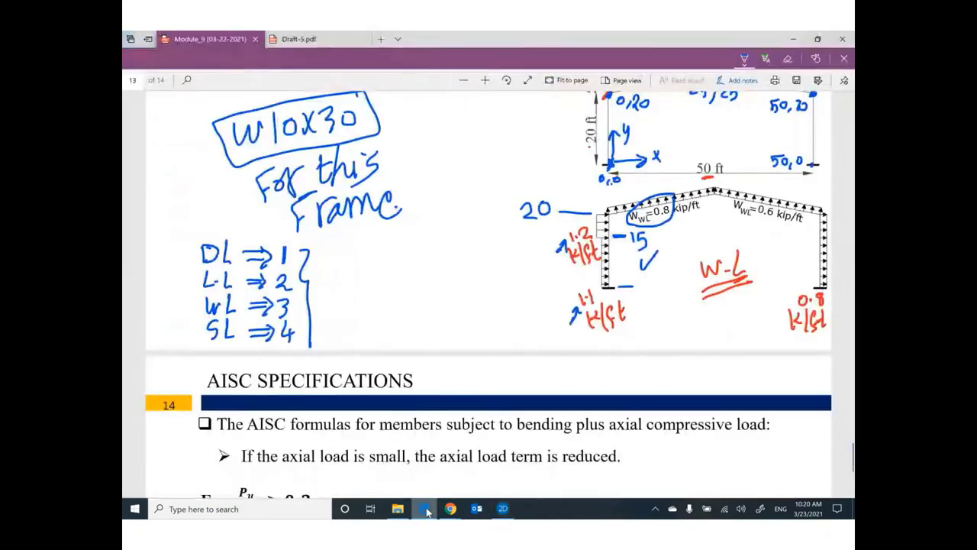
left_click(425, 509)
key("Tab")
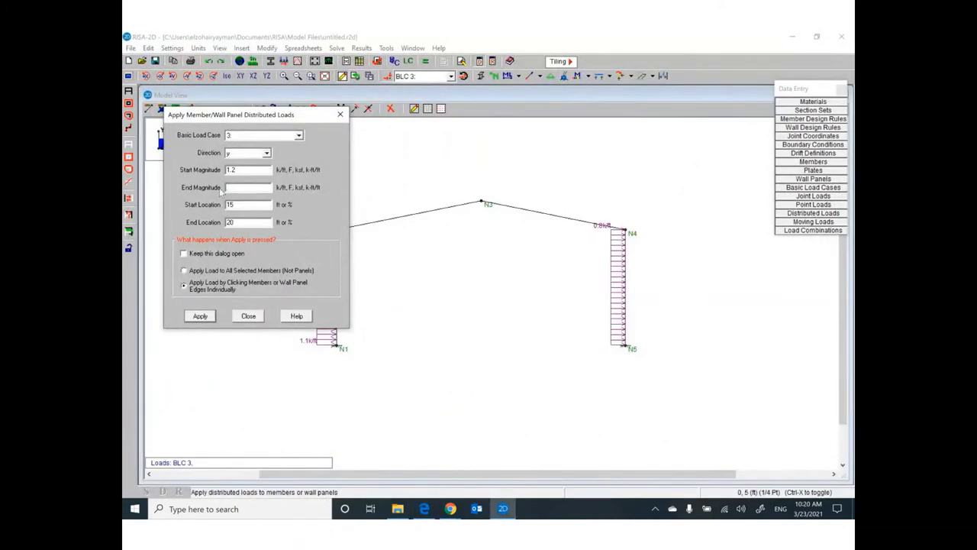
type(".8")
key("shift+Tab")
key("BackSpace")
left_click_drag(236, 204, 220, 214)
type("0")
left_click_drag(229, 222, 219, 229)
left_click(211, 316)
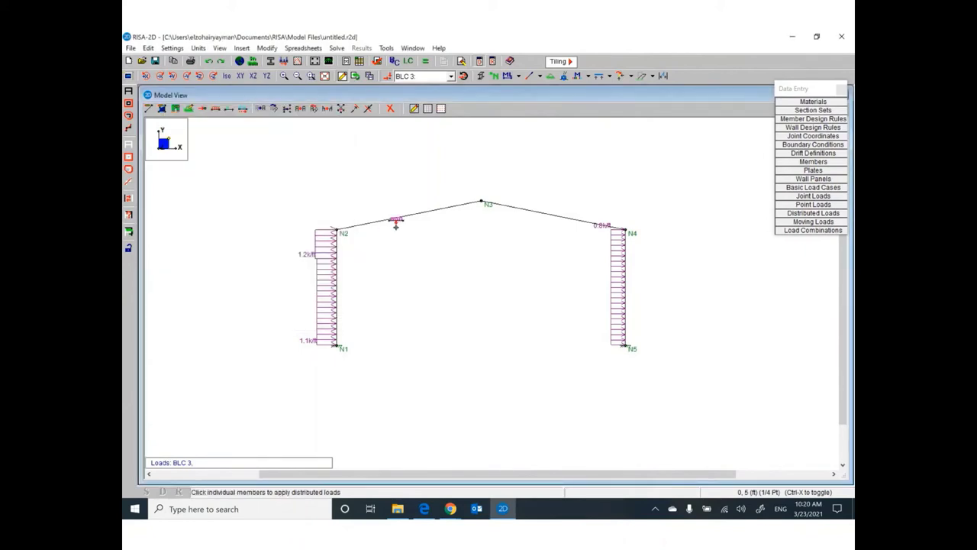
left_click(395, 221)
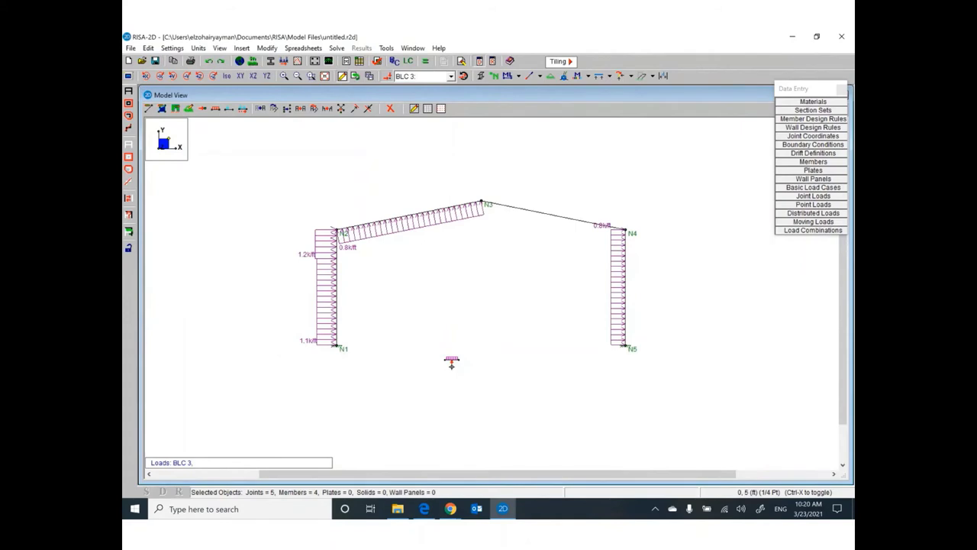
Step: Circle the 0.6 kip/ft leeward roof wind load in the Example-1 PDF and switch back to RISA-2D
left_click(424, 508)
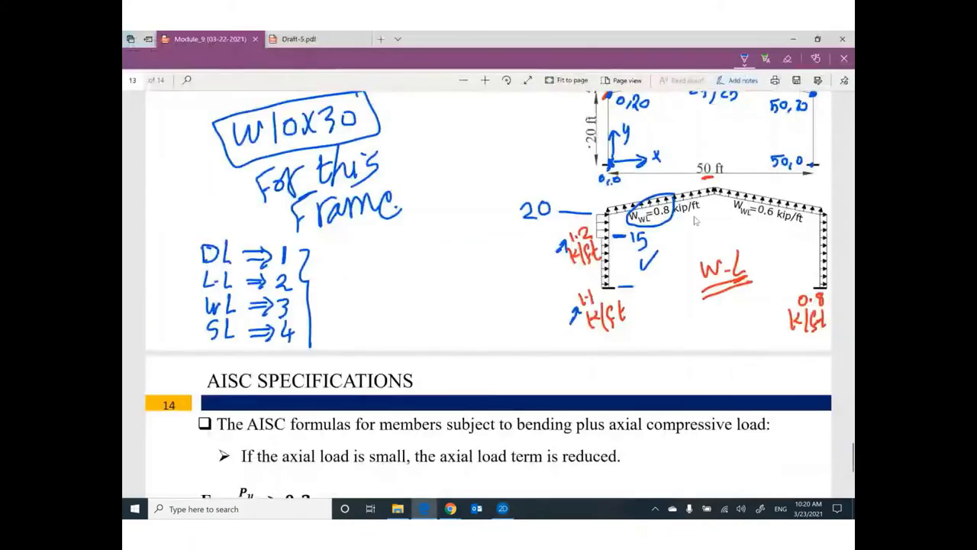
mouse_move(743, 220)
left_mouse_down()
mouse_move(736, 230)
mouse_move(787, 183)
mouse_move(798, 246)
mouse_move(743, 239)
left_mouse_up()
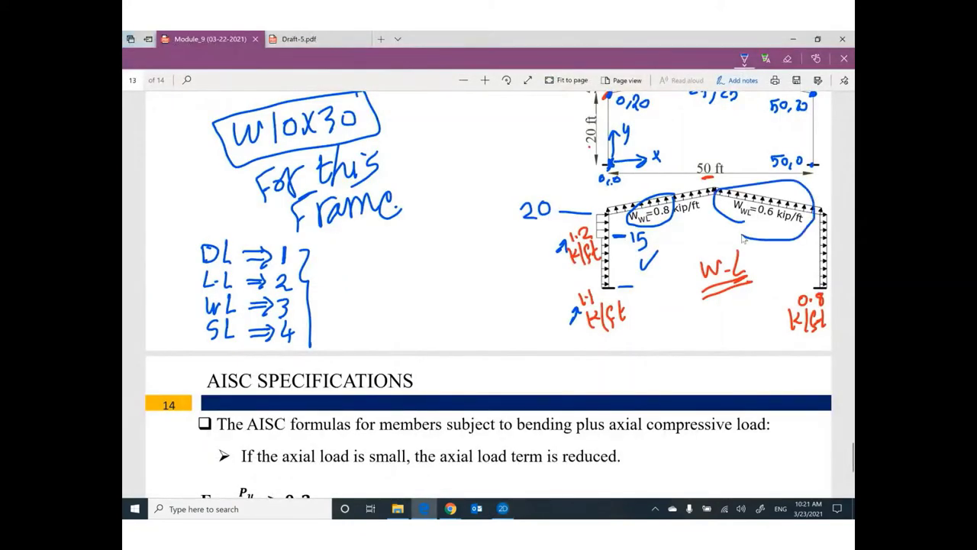
left_click(503, 508)
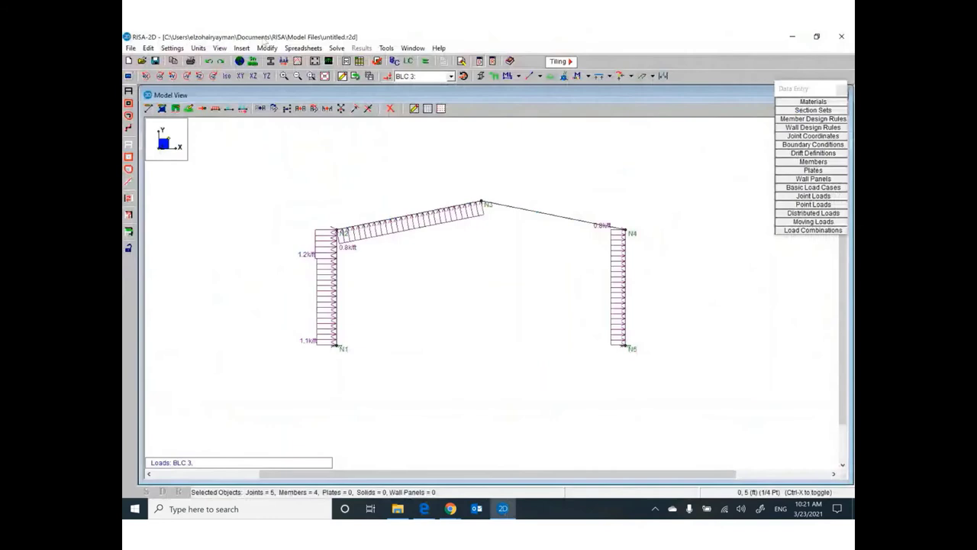
Step: Apply a 0.6 k/ft distributed load in local direction y along the full length of roof member N3-N4 under basic load case 3
left_click(245, 48)
left_click(276, 158)
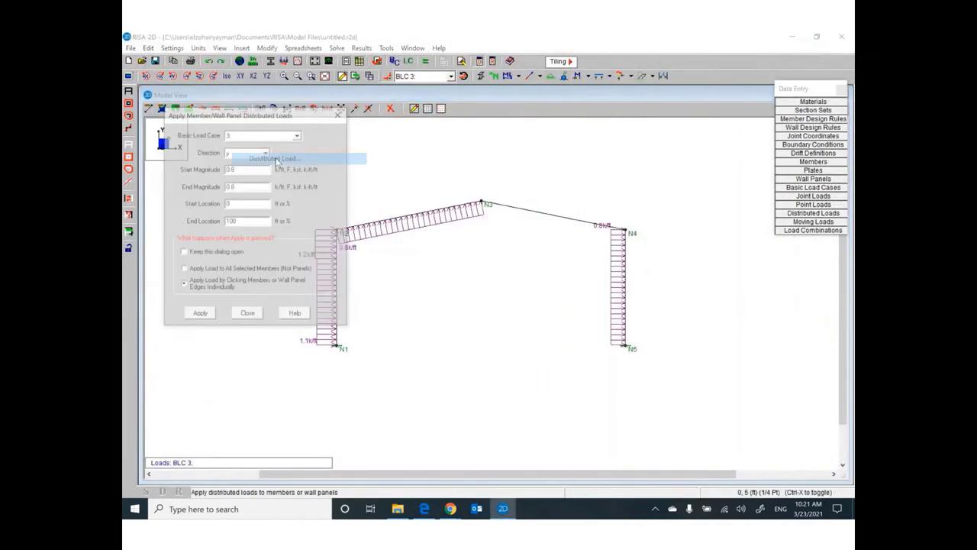
left_click(242, 172)
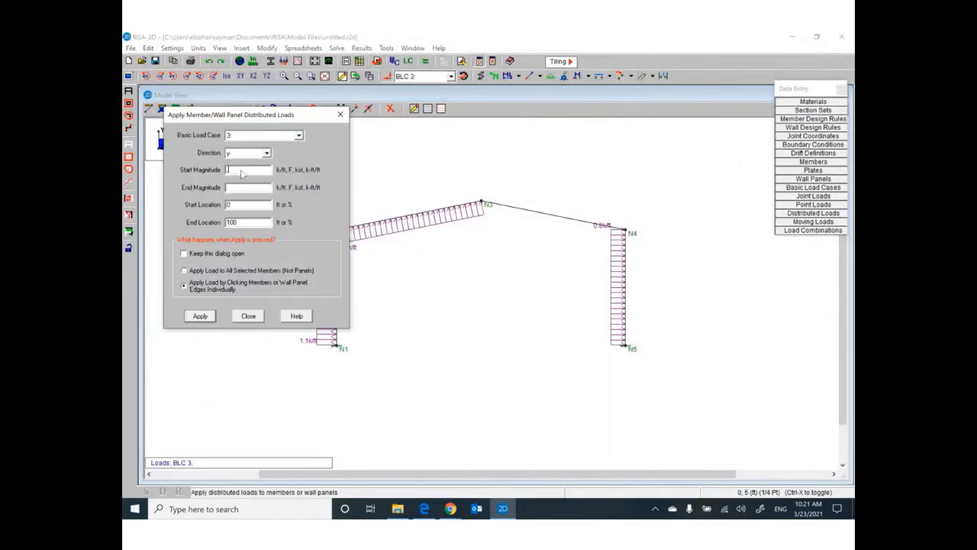
left_click(200, 315)
left_click(512, 210)
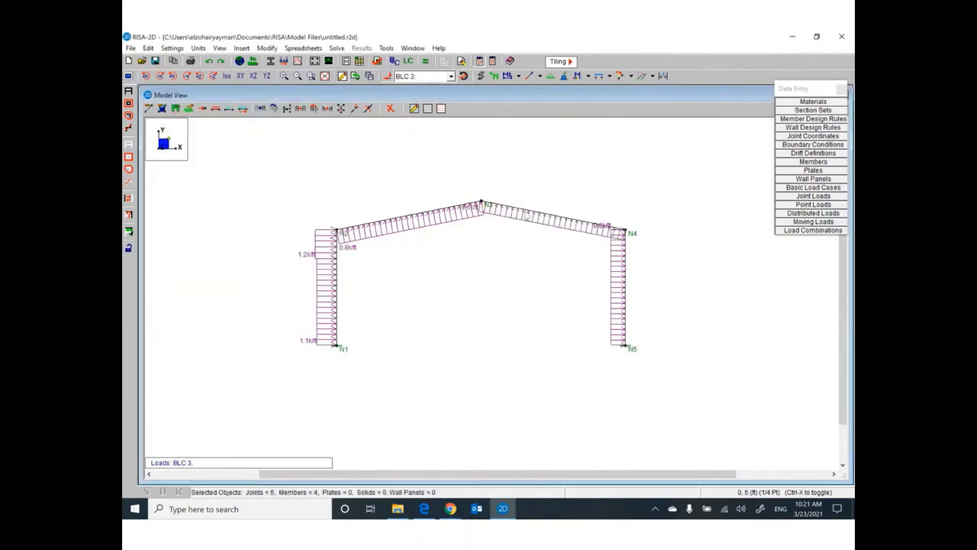
right_click(506, 326)
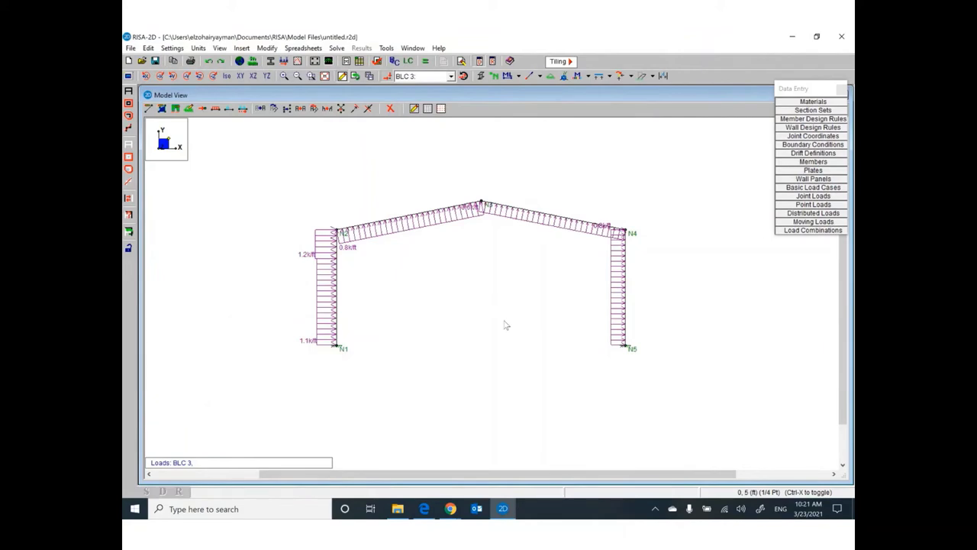
Step: Switch to the PDF and, on page 12, mark the wind-load heading, inclined roof loads and y direction, plus the horizontal-projection heading and load diagram
left_click(424, 509)
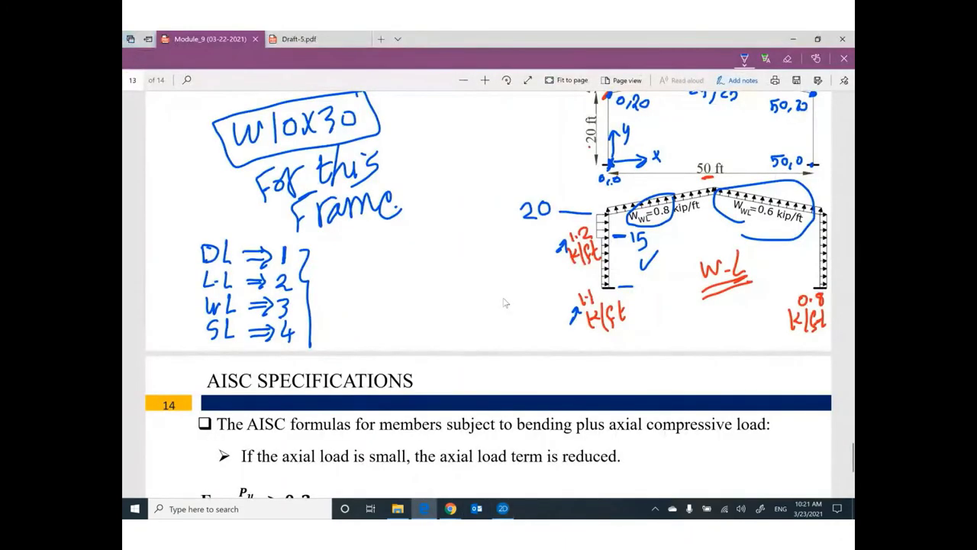
scroll(504, 304, "up", 10)
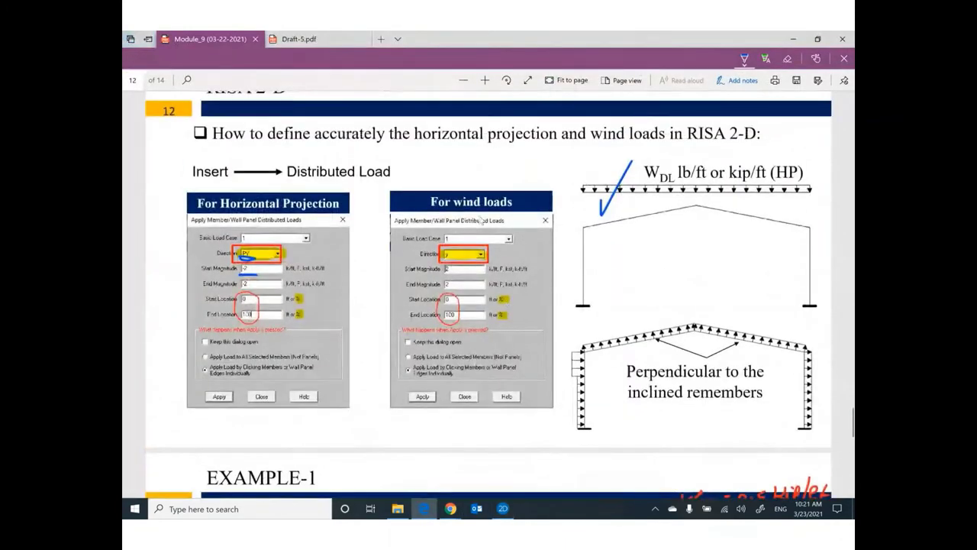
left_click_drag(443, 207, 512, 207)
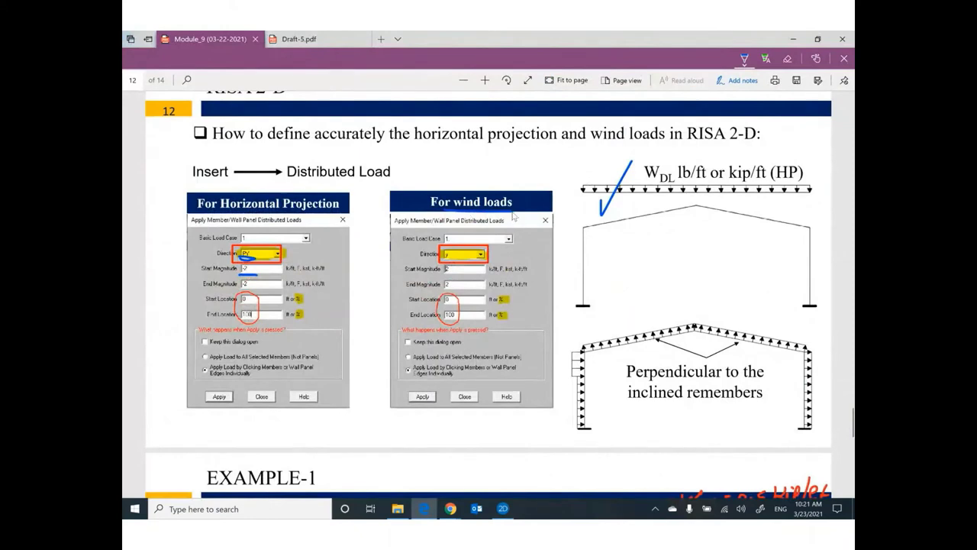
mouse_move(600, 342)
left_mouse_down()
mouse_move(675, 323)
mouse_move(798, 336)
left_mouse_up()
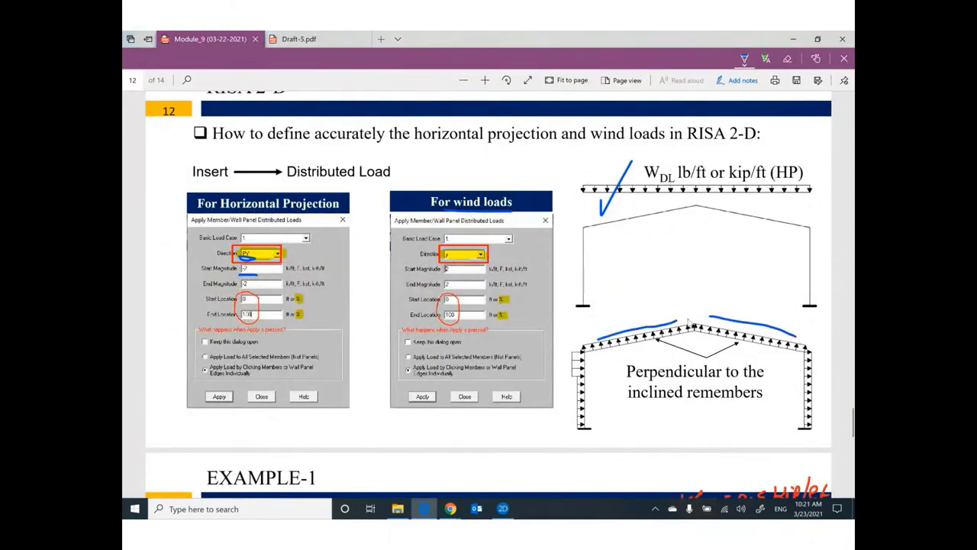
mouse_move(460, 256)
left_mouse_down()
mouse_move(451, 246)
mouse_move(444, 257)
mouse_move(460, 260)
left_mouse_up()
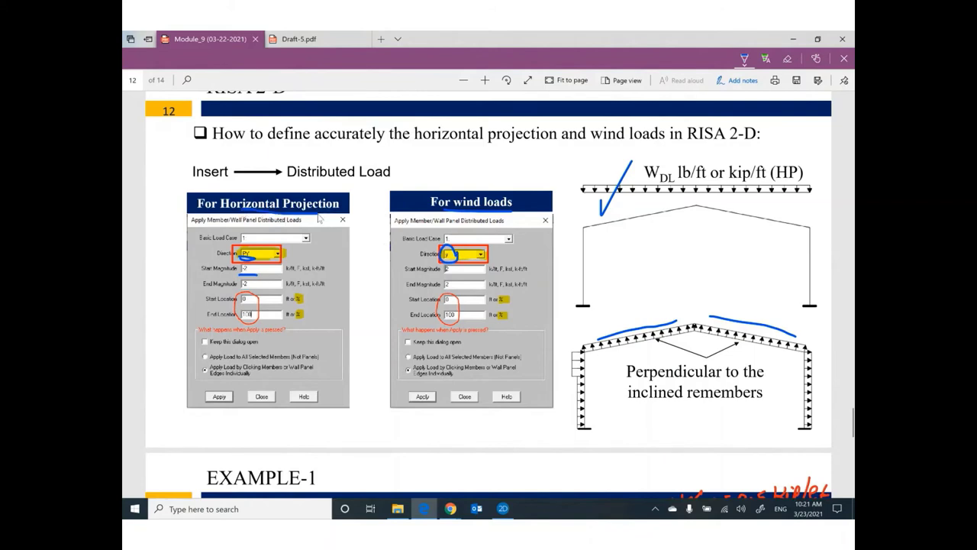
left_click_drag(630, 197, 651, 183)
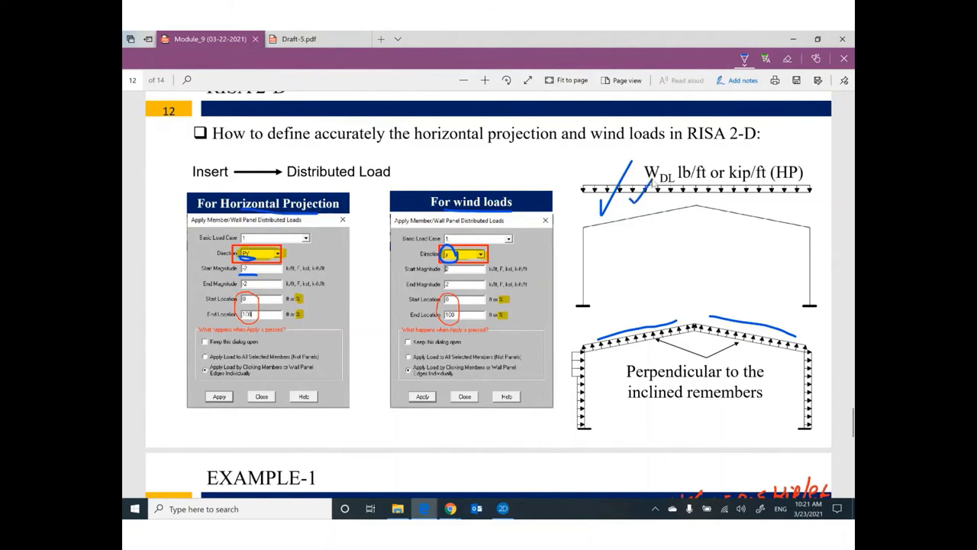